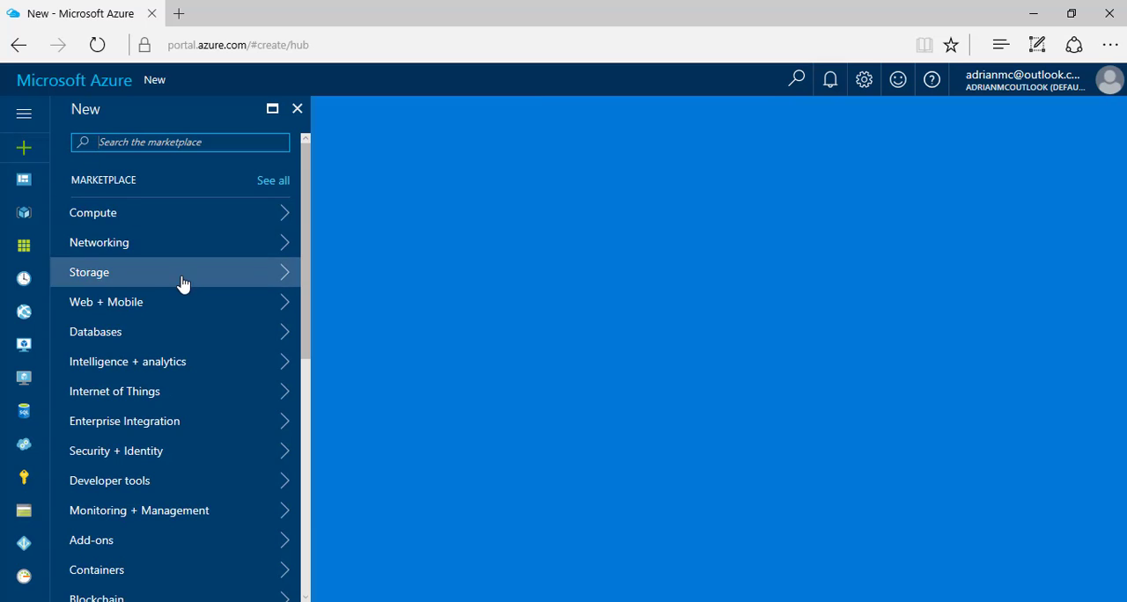
Start a new storage account from the marketplace's Storage category and name it CloudLatam01
{"action": "left_click", "coordinate": [199, 281]}
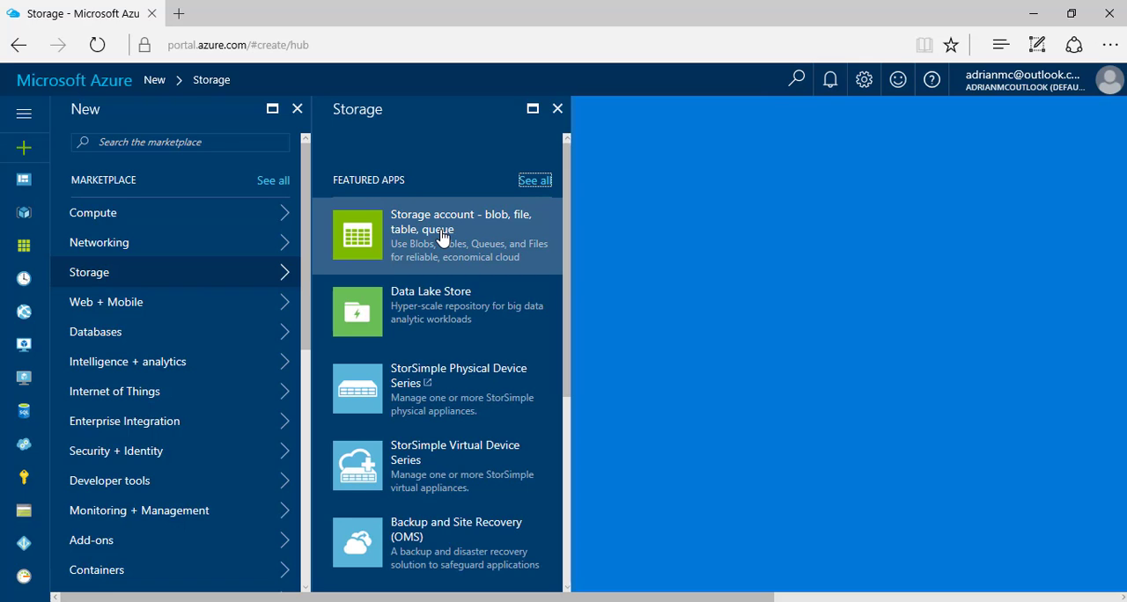
{"action": "left_click", "coordinate": [442, 238]}
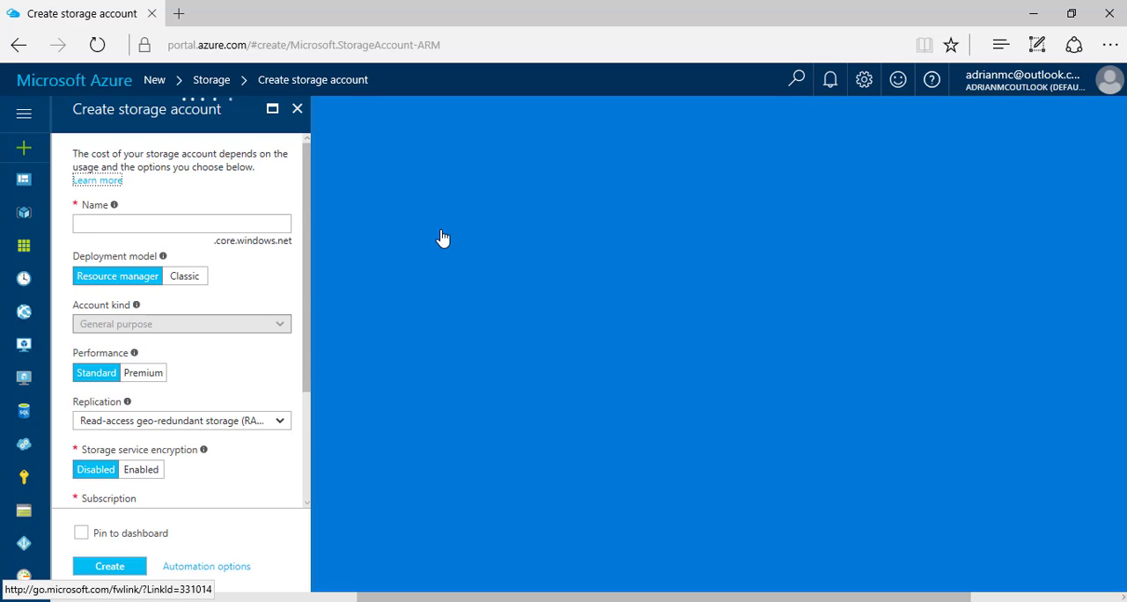
{"action": "left_click", "coordinate": [252, 226]}
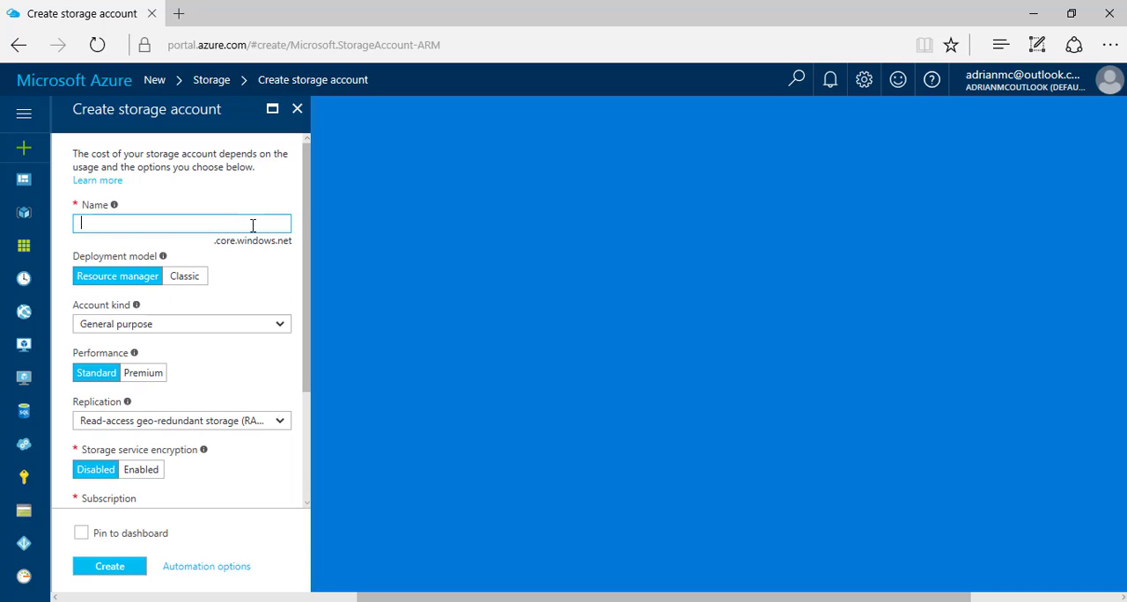
{"action": "type", "text": "CloudLatam01"}
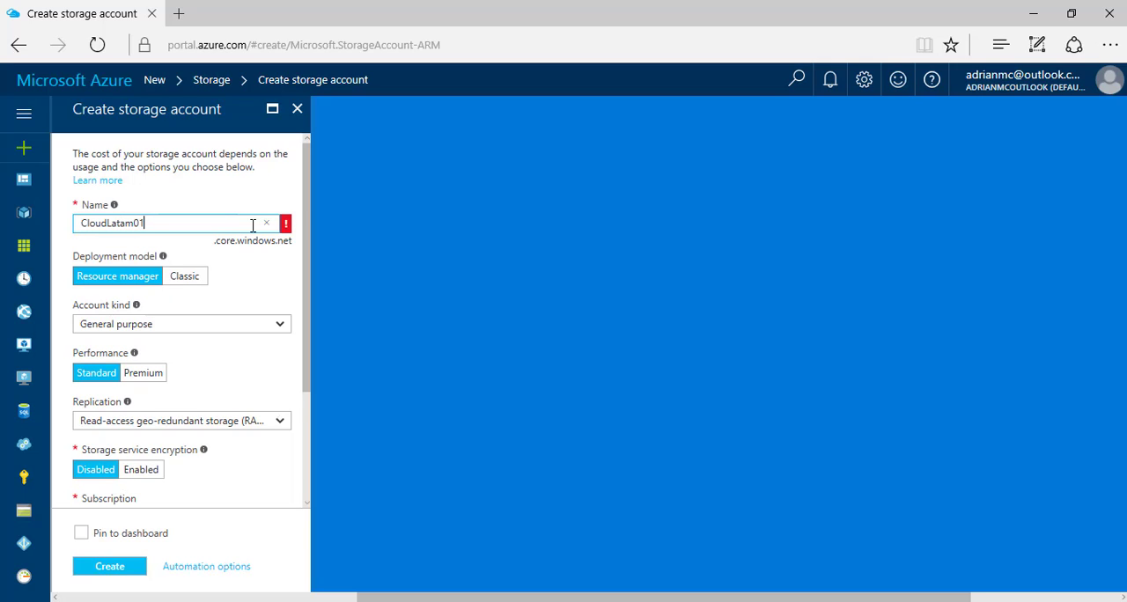
Correct the storage account name to all lowercase: cloudlatam01
{"action": "key", "text": "Home"}
{"action": "key", "text": "BackSpace"}
{"action": "type", "text": "c"}
{"action": "key", "text": "Right"}
{"action": "key", "text": "Right"}
{"action": "key", "text": "Right"}
{"action": "key", "text": "Right"}
{"action": "key", "text": "Right"}
{"action": "key", "text": "Right"}
{"action": "key", "text": "Left"}
{"action": "key", "text": "BackSpace"}
{"action": "type", "text": "l"}
{"action": "left_click", "coordinate": [204, 227]}
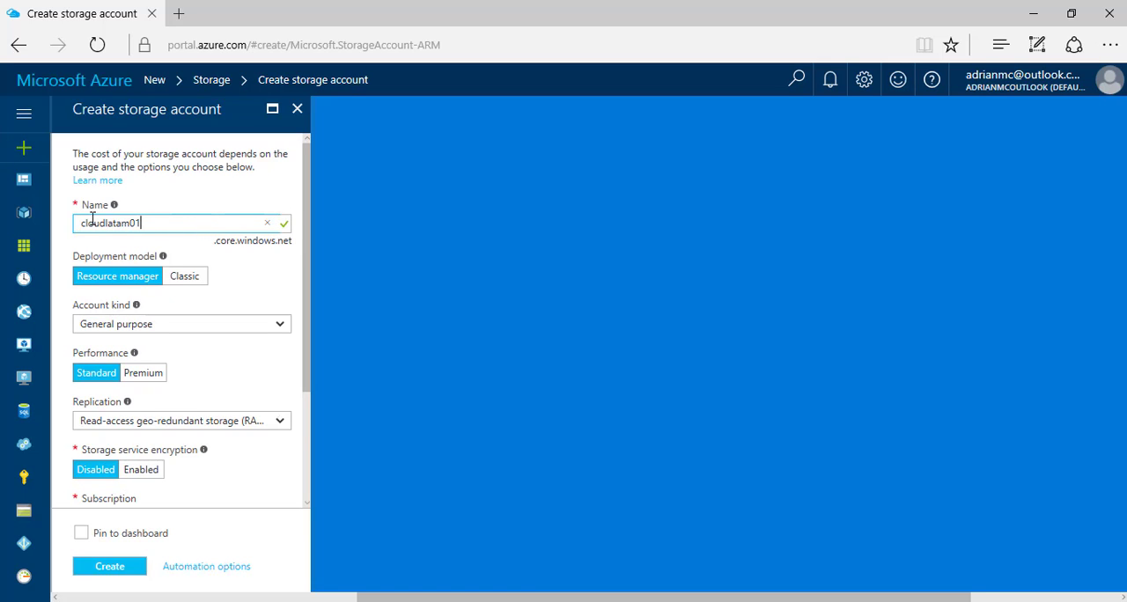
{"action": "left_click_drag", "start_coordinate": [201, 225], "coordinate": [76, 224]}
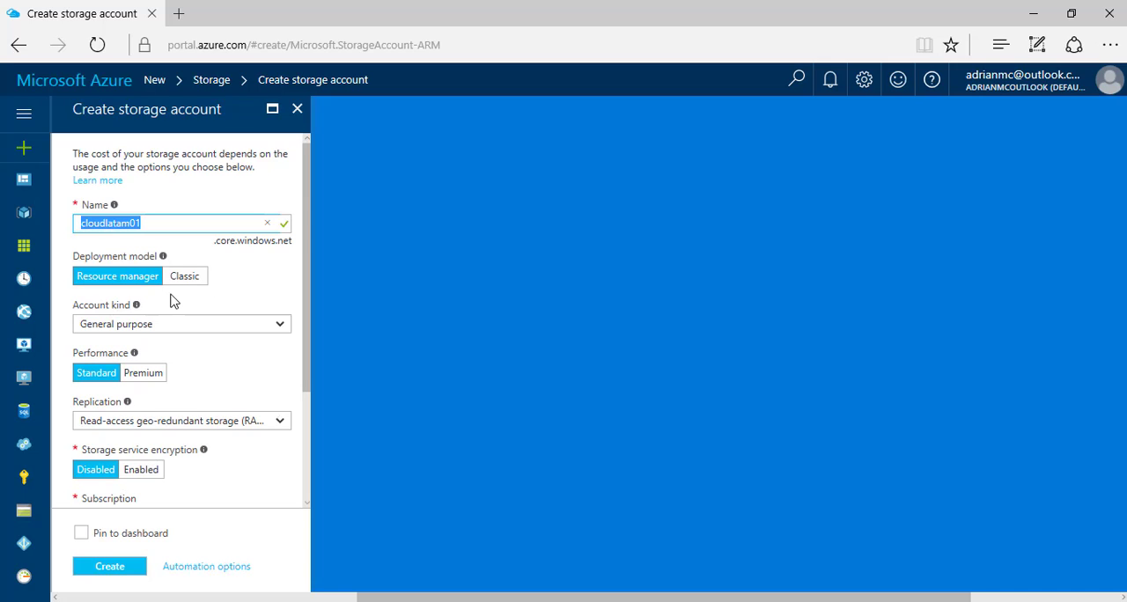
Check the available account kinds and set the replication to Locally-redundant storage (LRS)
{"action": "left_click", "coordinate": [283, 328]}
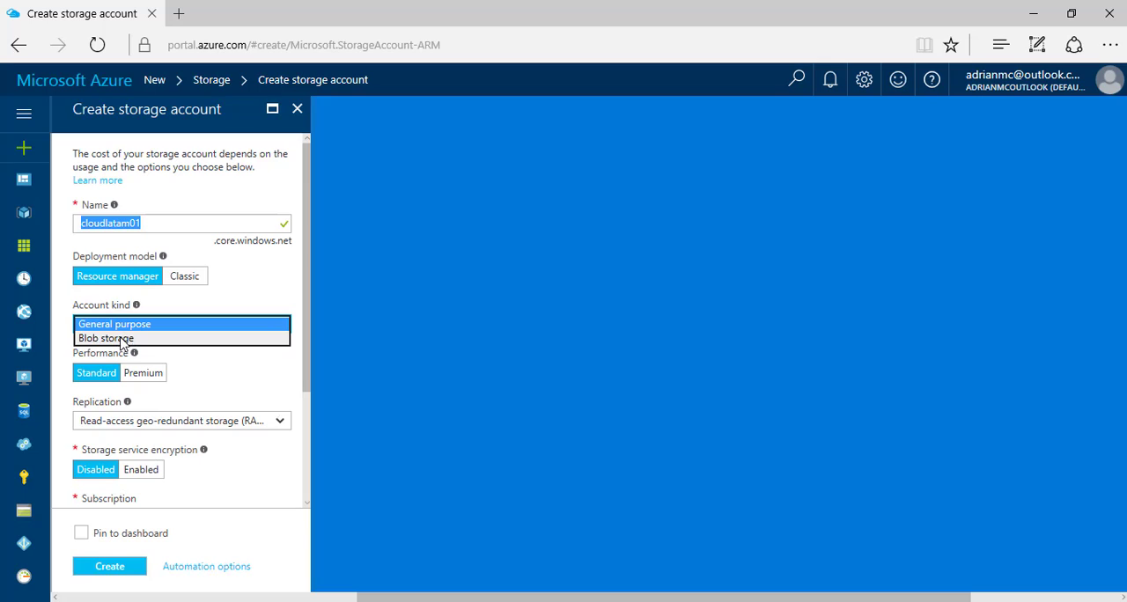
{"action": "left_click", "coordinate": [154, 310]}
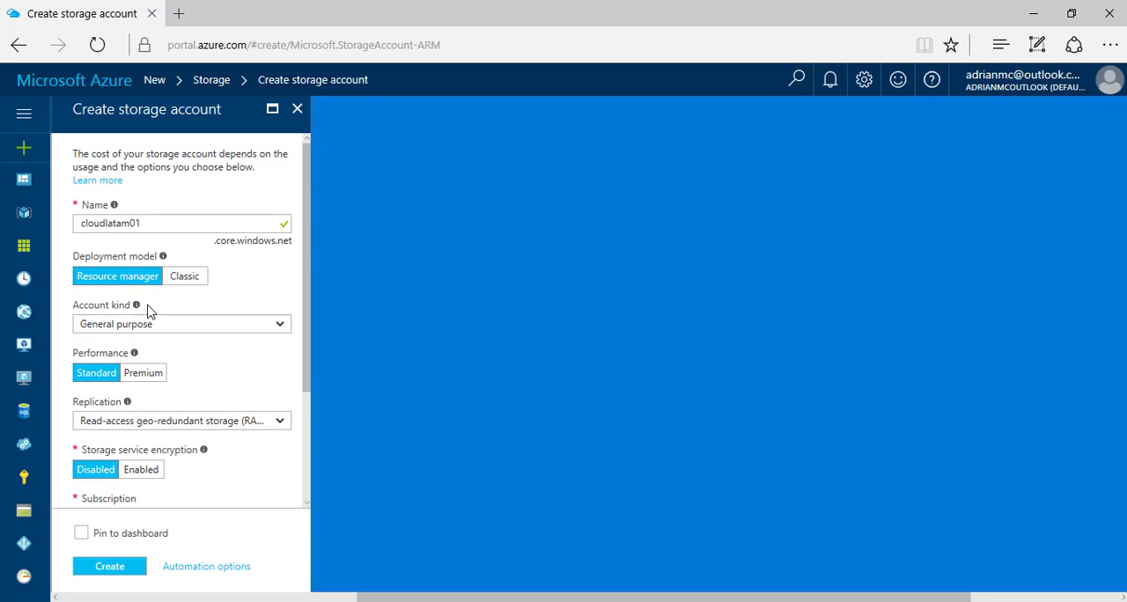
{"action": "mouse_move", "coordinate": [136, 307]}
{"action": "left_click_drag", "start_coordinate": [307, 340], "coordinate": [305, 364]}
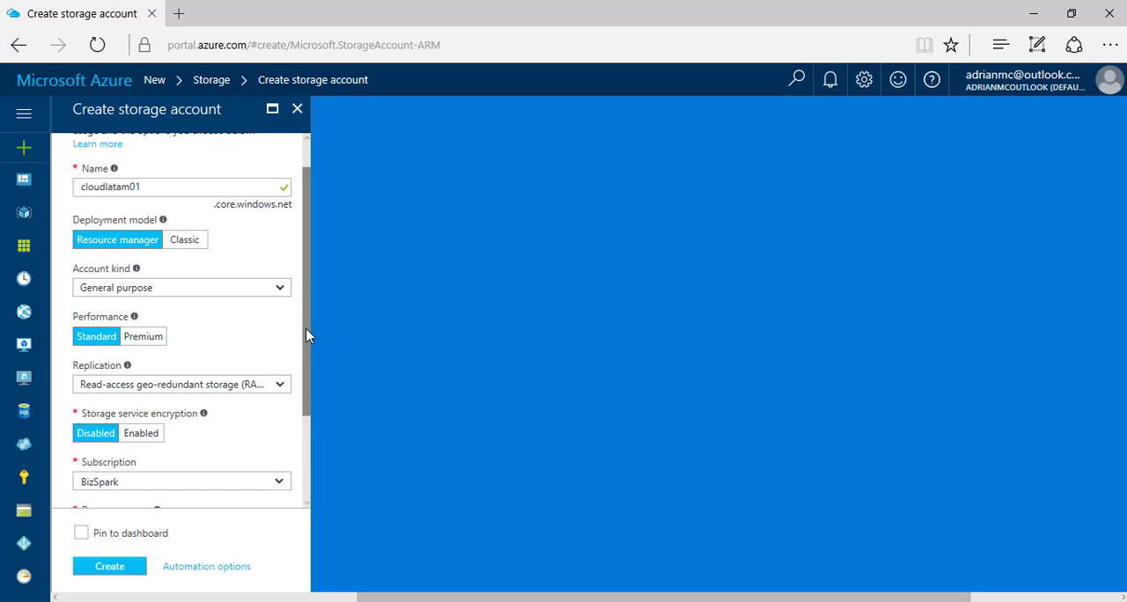
{"action": "left_click_drag", "start_coordinate": [307, 336], "coordinate": [312, 381]}
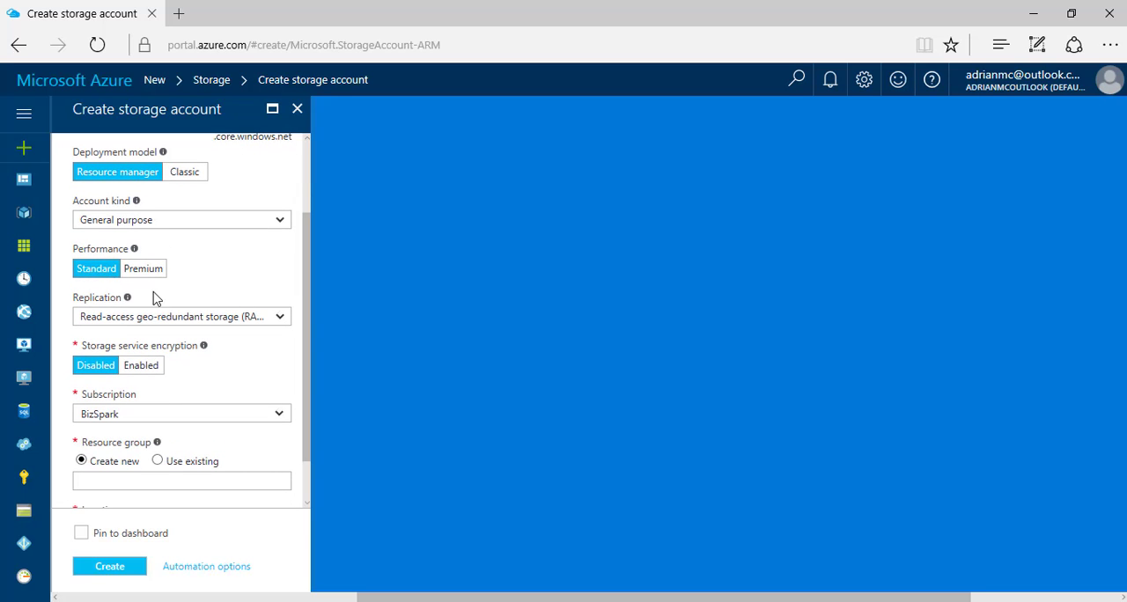
{"action": "left_click", "coordinate": [277, 319]}
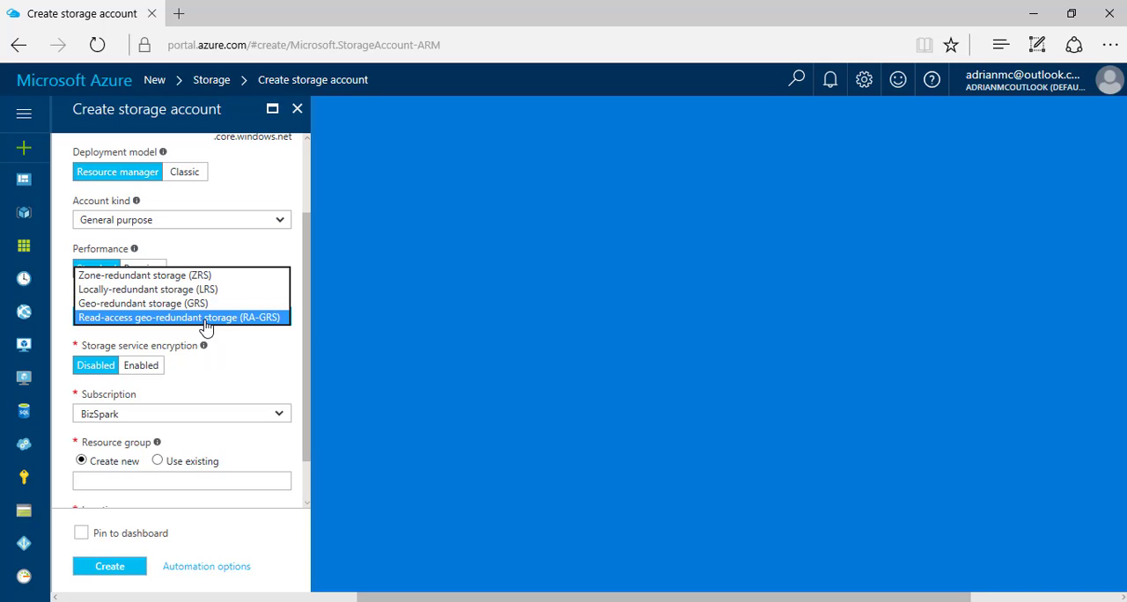
{"action": "left_click", "coordinate": [168, 290]}
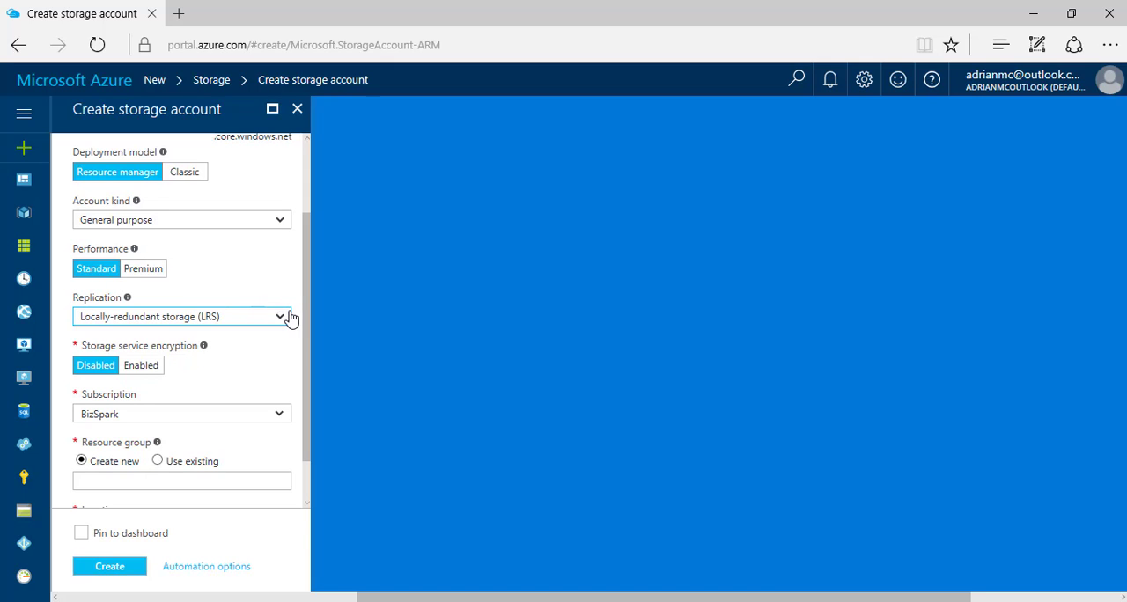
Enter CloudLatamRS as the new resource group and create the storage account
{"action": "left_click_drag", "start_coordinate": [302, 321], "coordinate": [305, 380]}
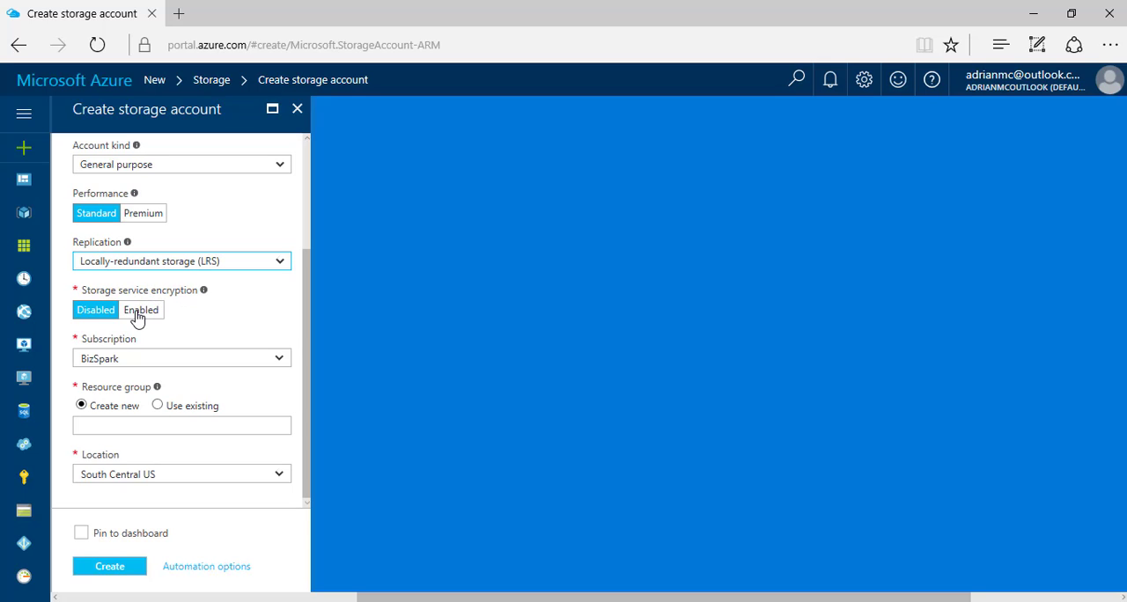
{"action": "mouse_move", "coordinate": [204, 293]}
{"action": "left_click", "coordinate": [186, 425]}
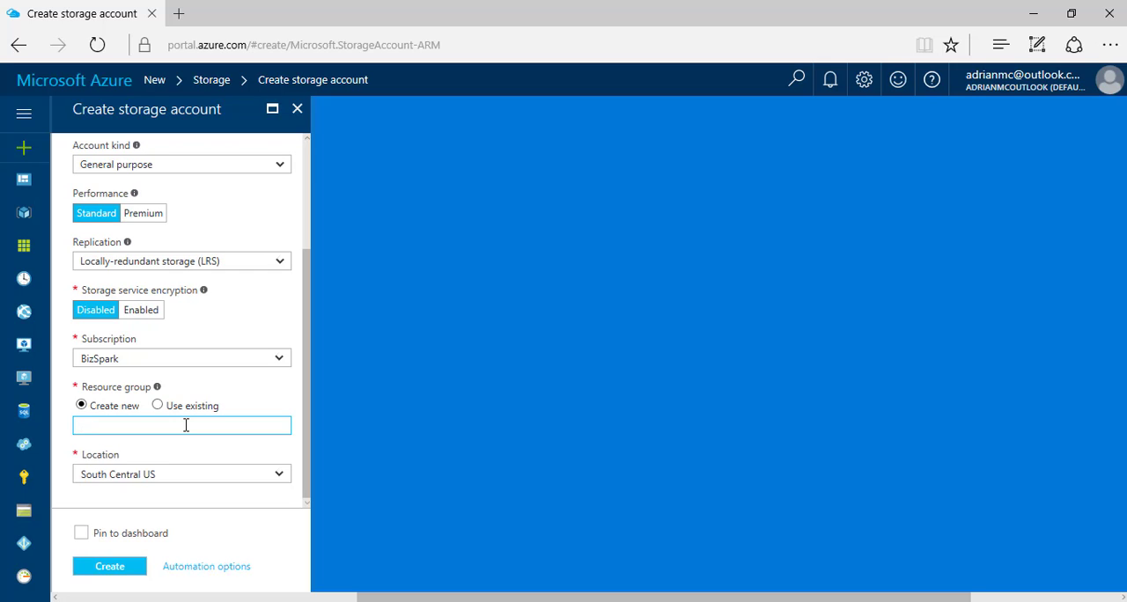
{"action": "type", "text": "Clouad"}
{"action": "key", "text": "BackSpace"}
{"action": "key", "text": "BackSpace"}
{"action": "key", "text": "BackSpace"}
{"action": "key", "text": "BackSpace"}
{"action": "type", "text": "oudLatamRS"}
{"action": "left_click", "coordinate": [110, 568]}
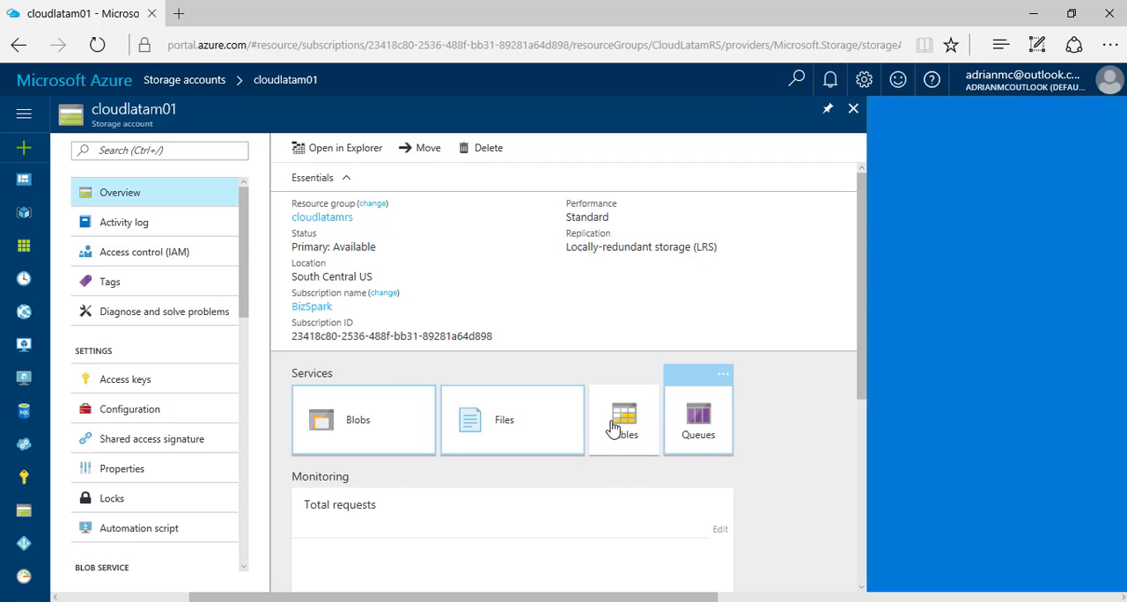
Open the storage account's Blob service and start a new container named backupsdatabase
{"action": "mouse_move", "coordinate": [860, 331]}
{"action": "left_mouse_down"}
{"action": "mouse_move", "coordinate": [861, 345]}
{"action": "mouse_move", "coordinate": [858, 323]}
{"action": "left_mouse_up"}
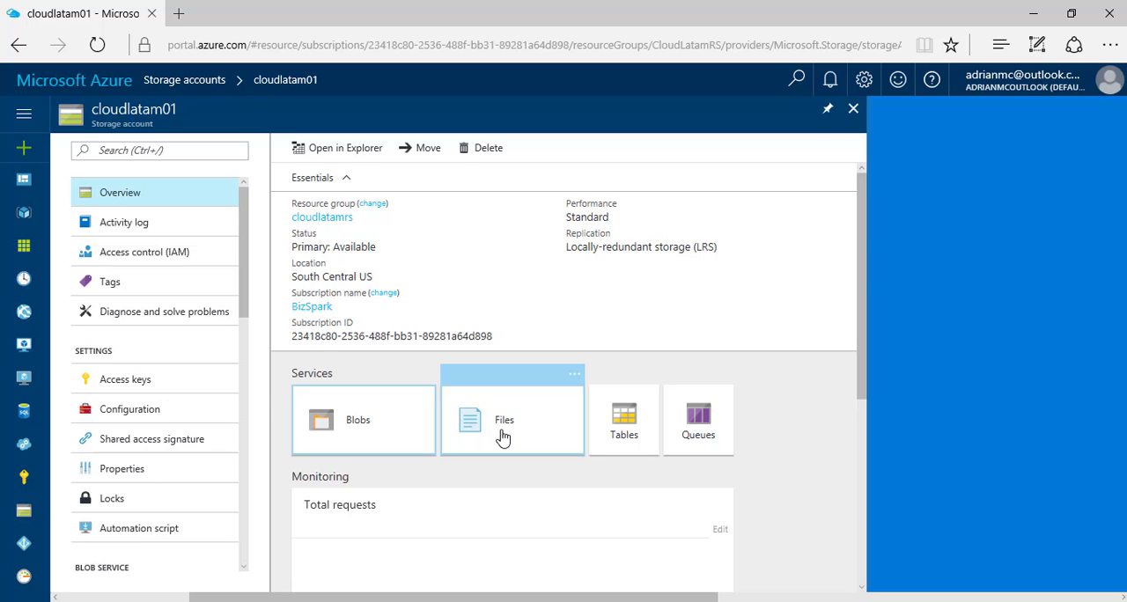
{"action": "left_click", "coordinate": [349, 420]}
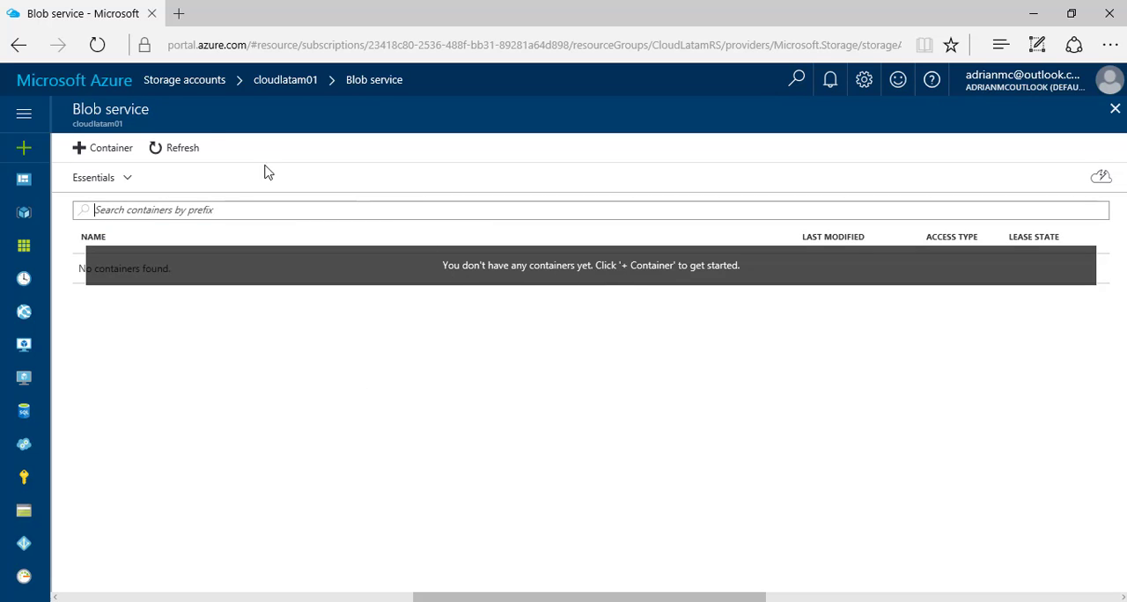
{"action": "left_click", "coordinate": [94, 153]}
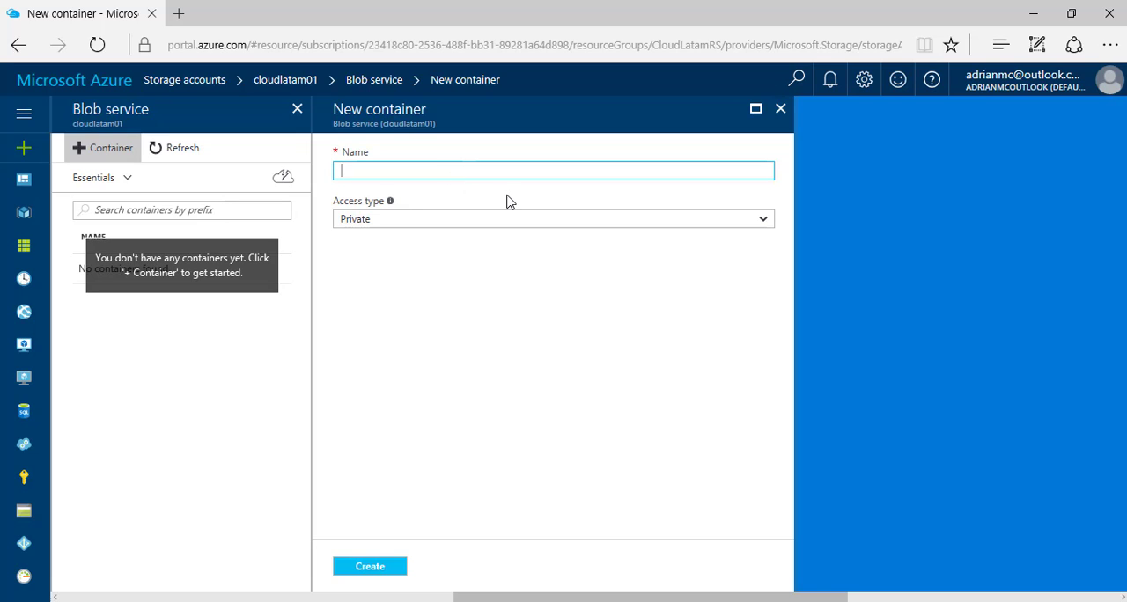
{"action": "type", "text": "bac"}
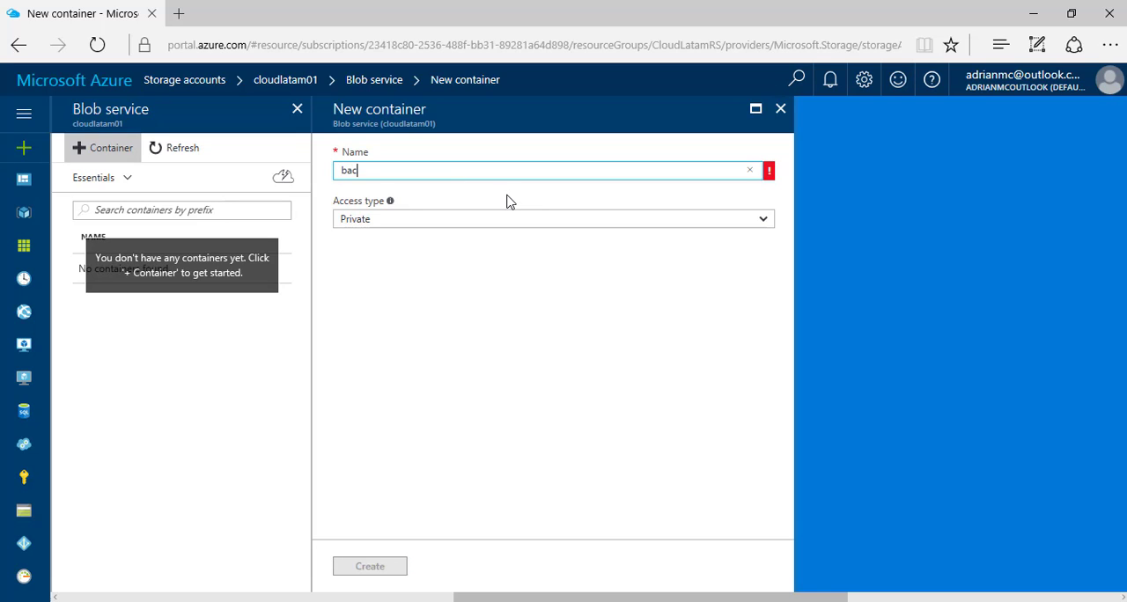
{"action": "type", "text": "ku"}
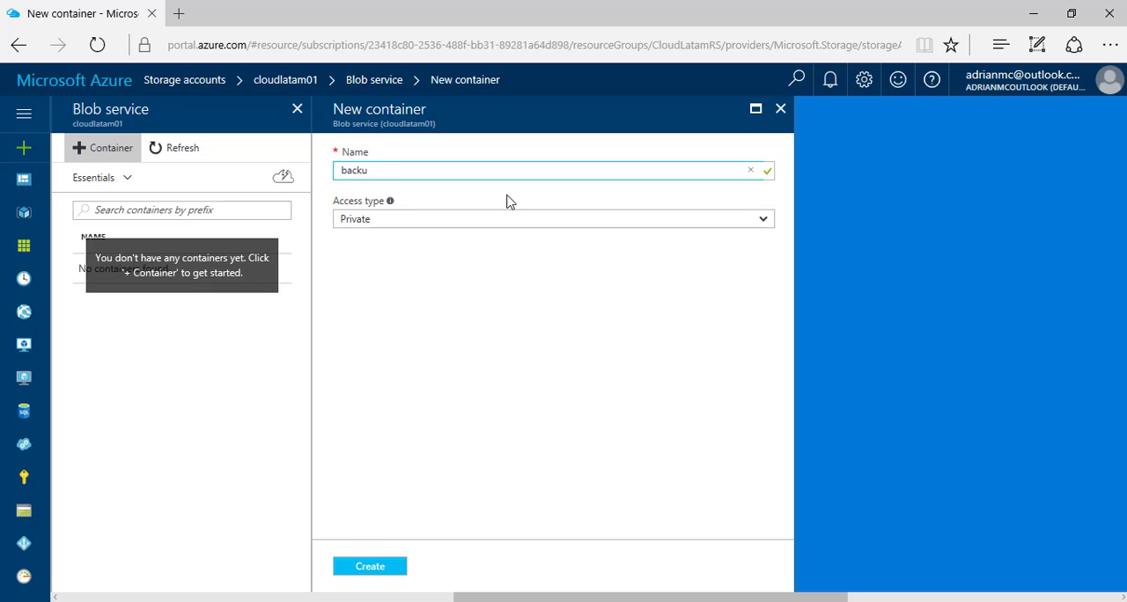
{"action": "type", "text": "psdatabae"}
{"action": "key", "text": "BackSpace"}
{"action": "type", "text": "se"}
Choose Private as the container's access type and create the container
{"action": "mouse_move", "coordinate": [390, 204]}
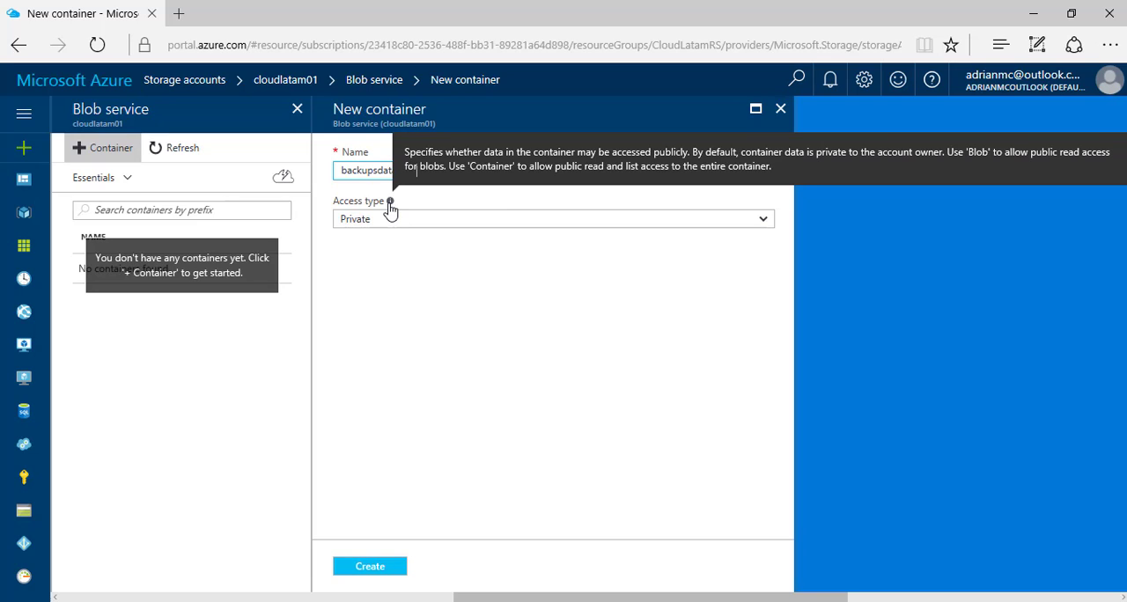
{"action": "left_click", "coordinate": [384, 225]}
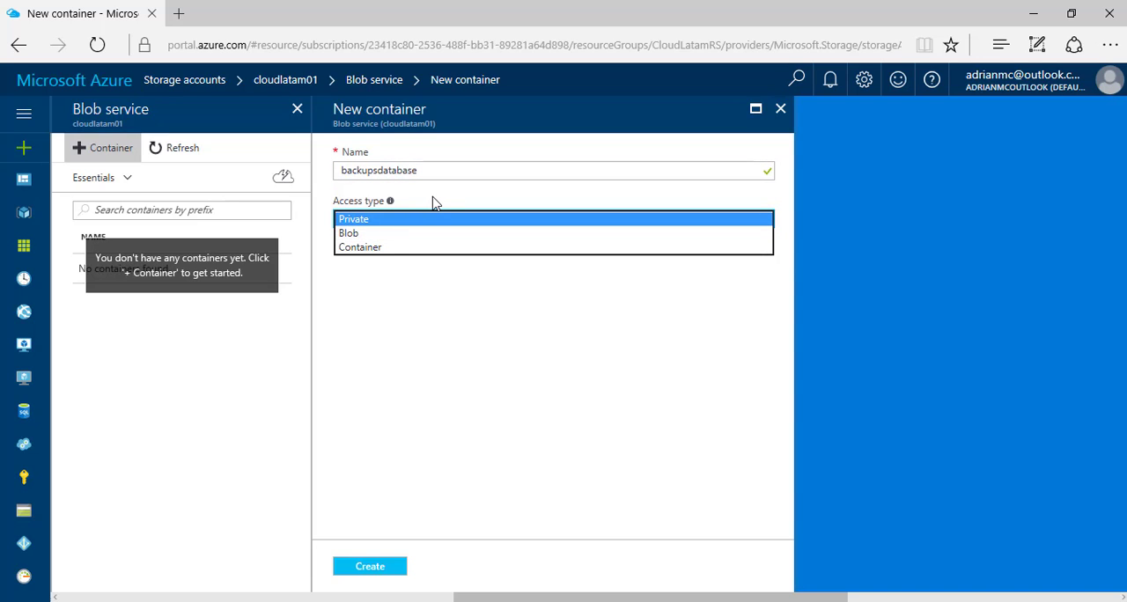
{"action": "left_click", "coordinate": [382, 221]}
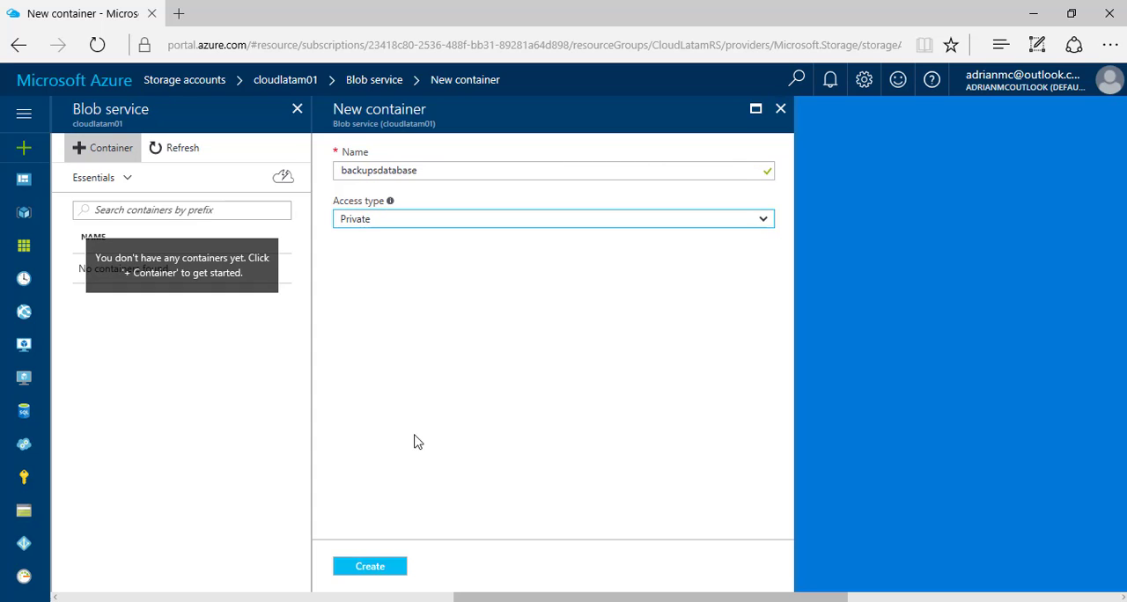
{"action": "left_click", "coordinate": [372, 570]}
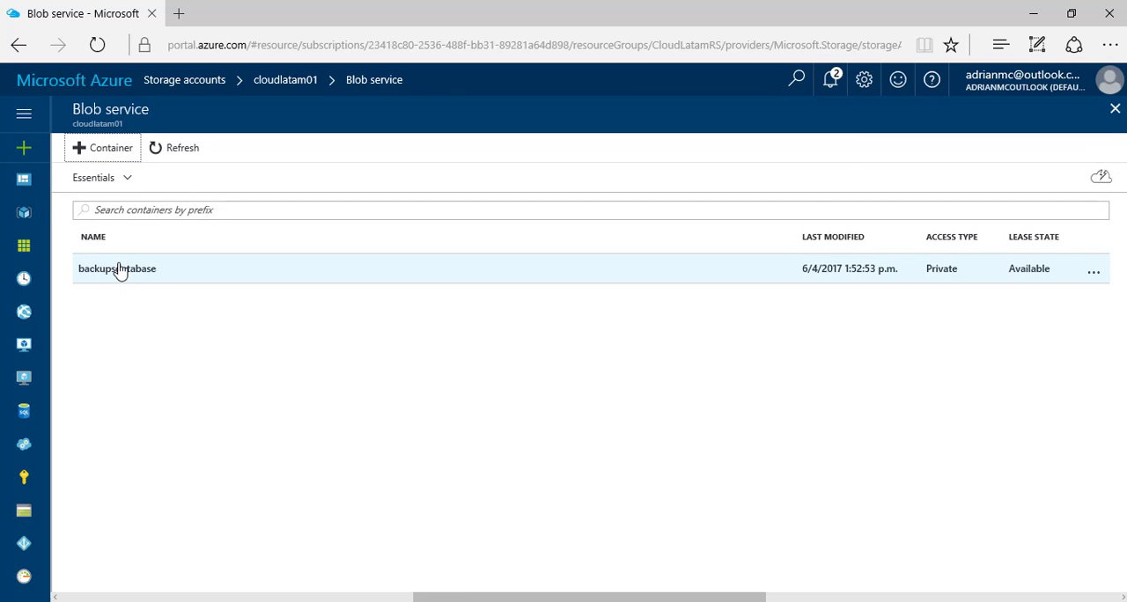
View the contents of the backupsdatabase container, and return to the storage account overview
{"action": "left_click", "coordinate": [119, 270]}
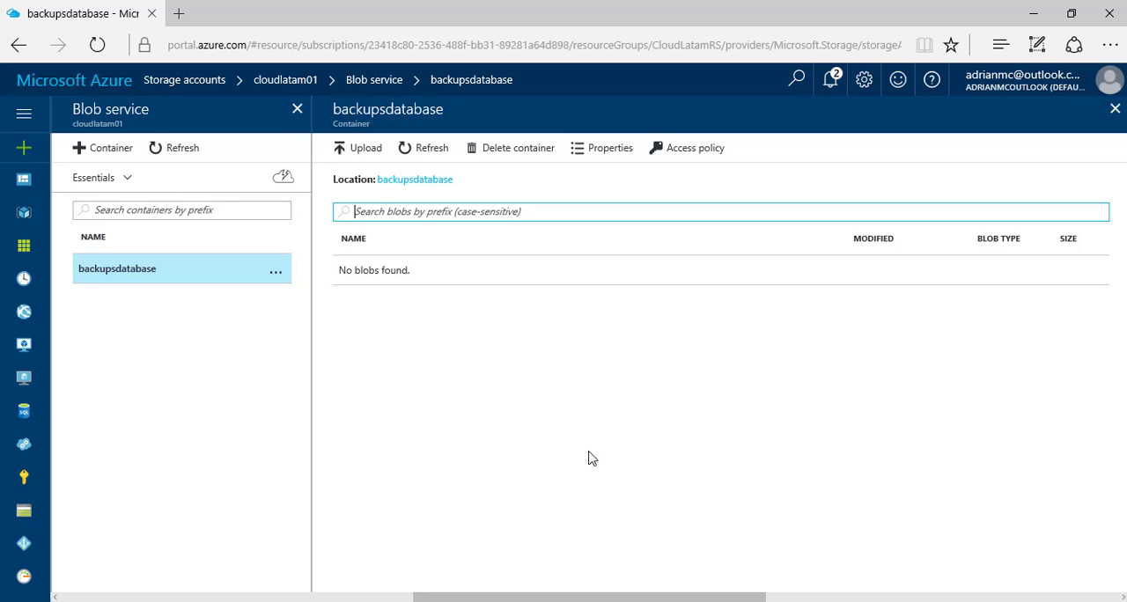
{"action": "left_click", "coordinate": [1116, 111]}
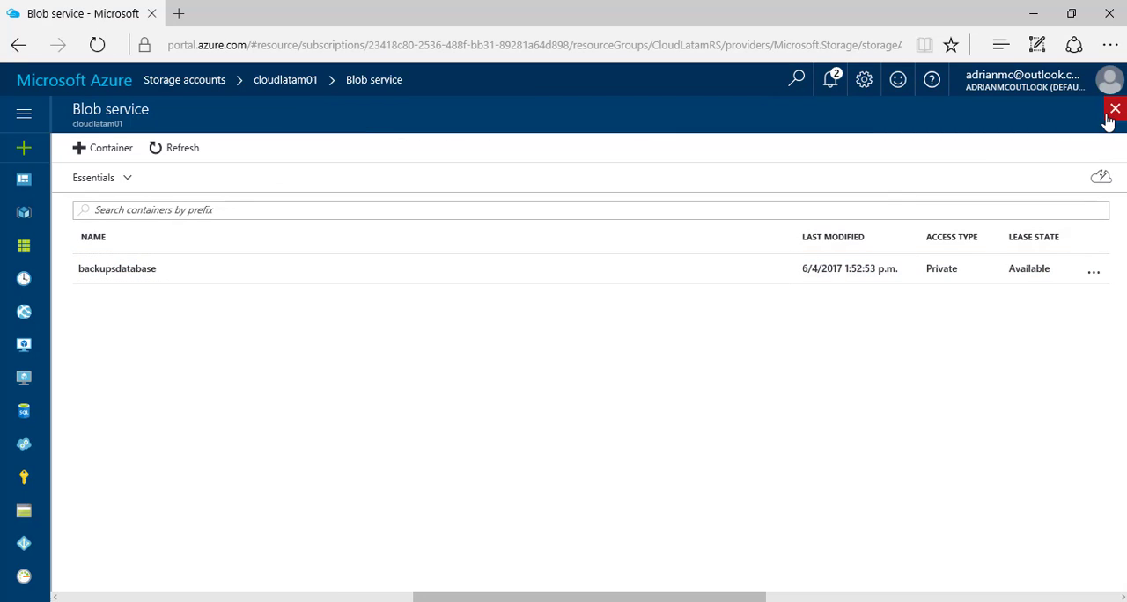
{"action": "left_click", "coordinate": [1115, 109]}
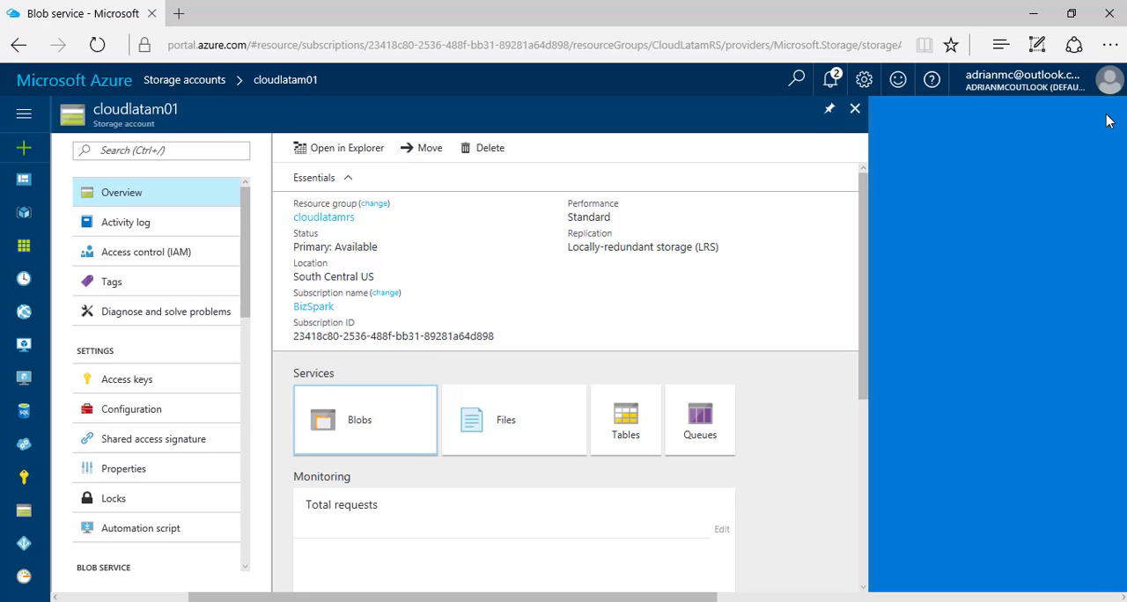
Create a file share named cloudlatam with a 5 GB quota in the storage account's File service
{"action": "left_click", "coordinate": [507, 437]}
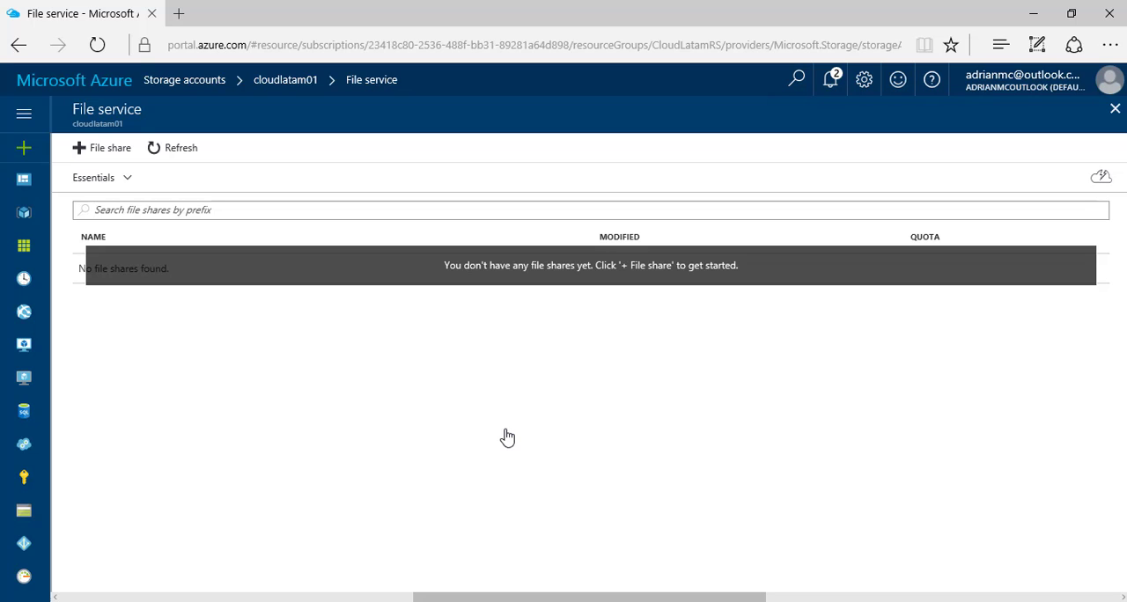
{"action": "left_click", "coordinate": [94, 159]}
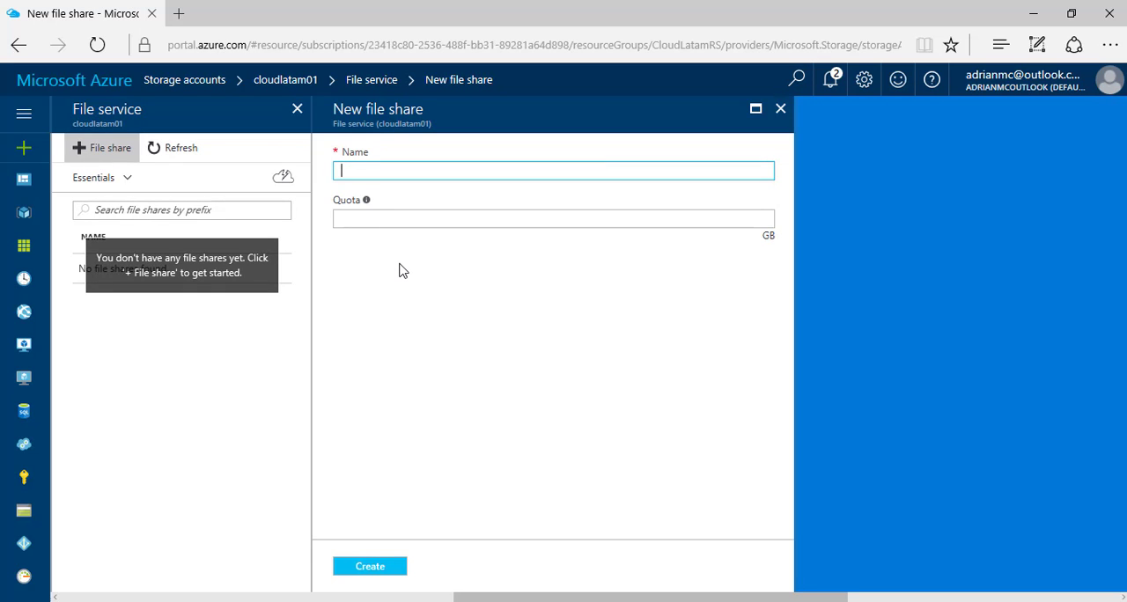
{"action": "type", "text": "clo"}
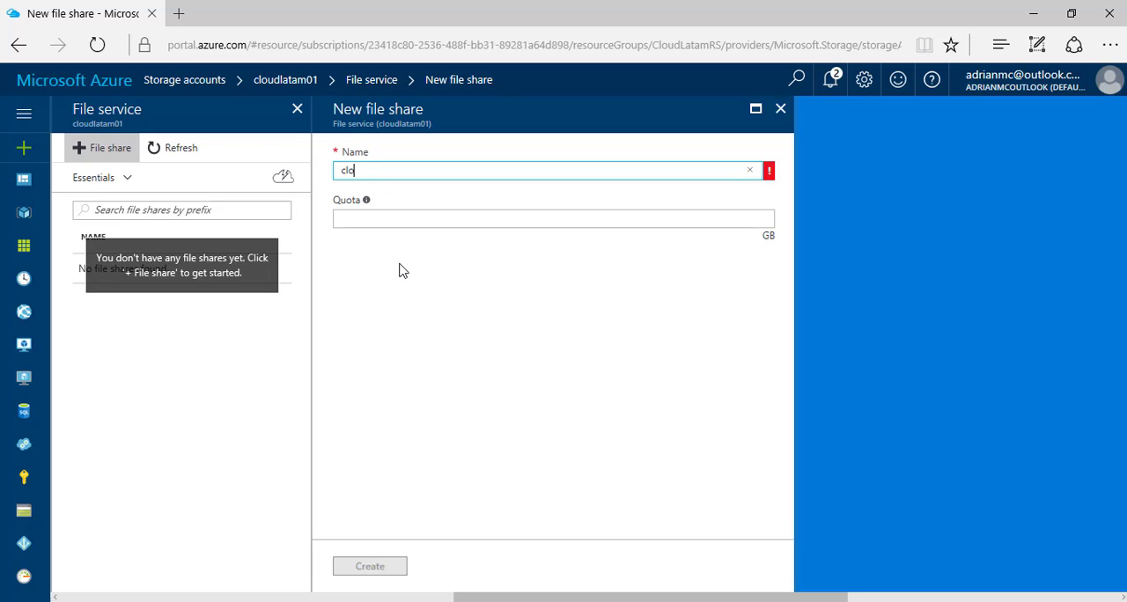
{"action": "type", "text": "udlatam"}
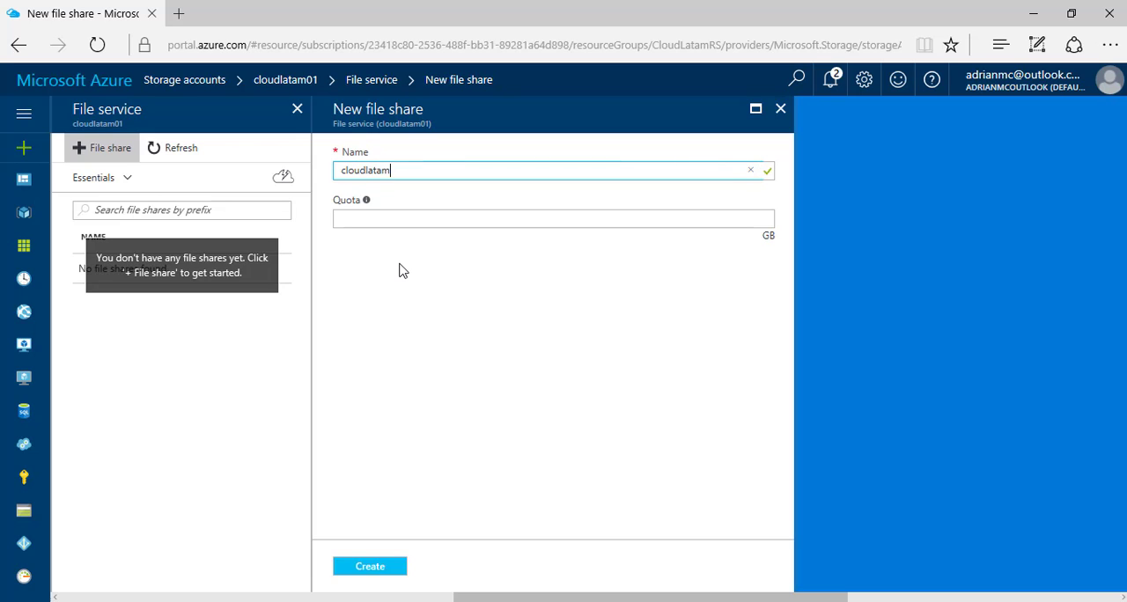
{"action": "left_click", "coordinate": [375, 223]}
{"action": "type", "text": "5"}
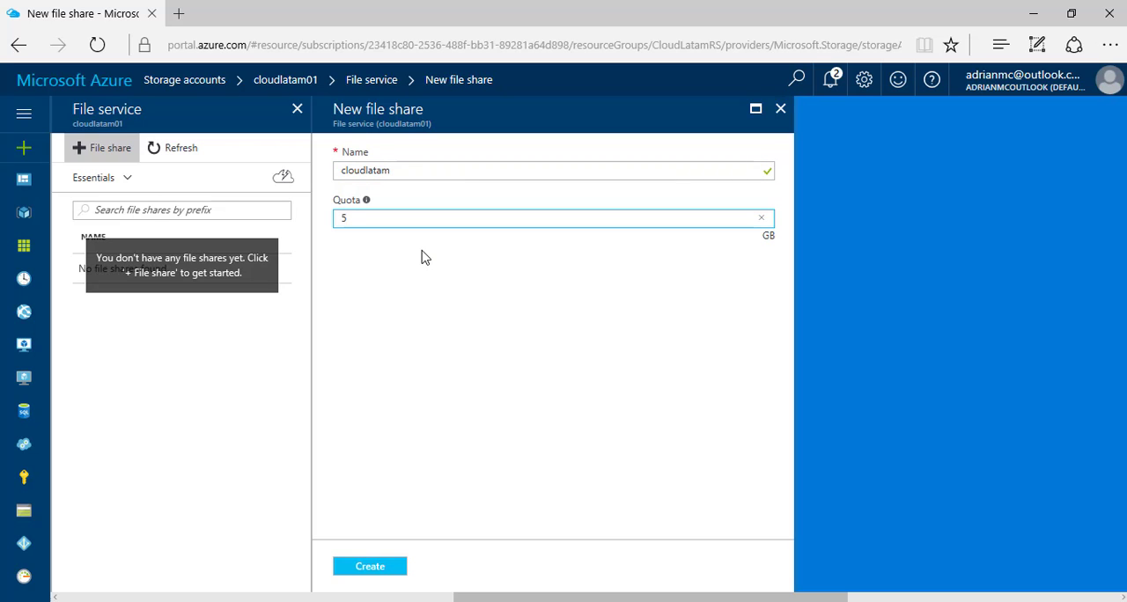
{"action": "left_click", "coordinate": [370, 567]}
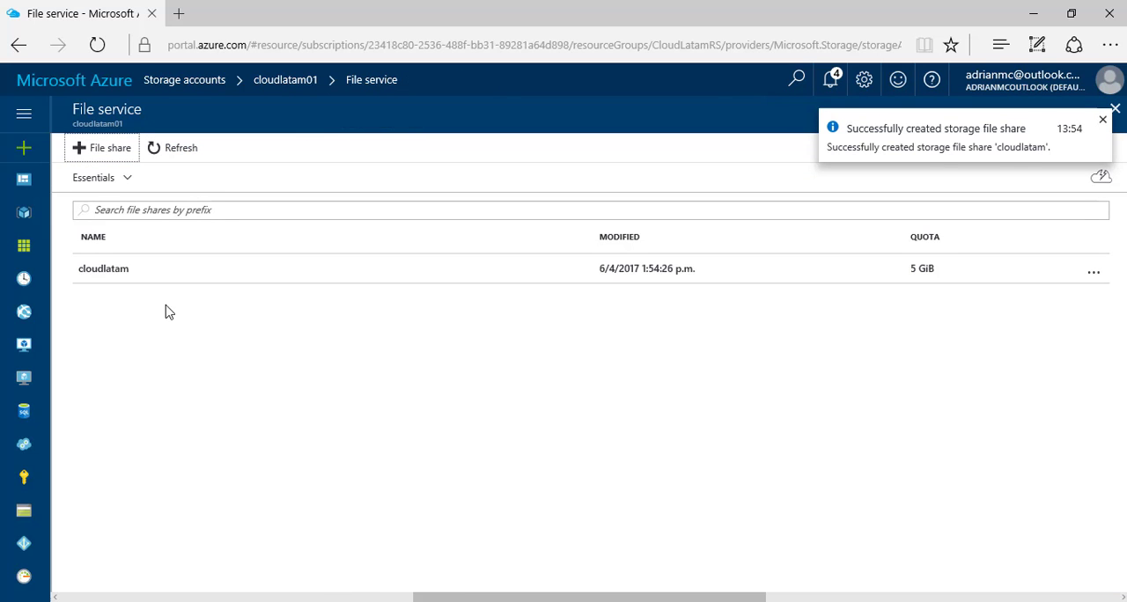
Add a directory named Files to the cloudlatam file share
{"action": "left_click", "coordinate": [101, 275]}
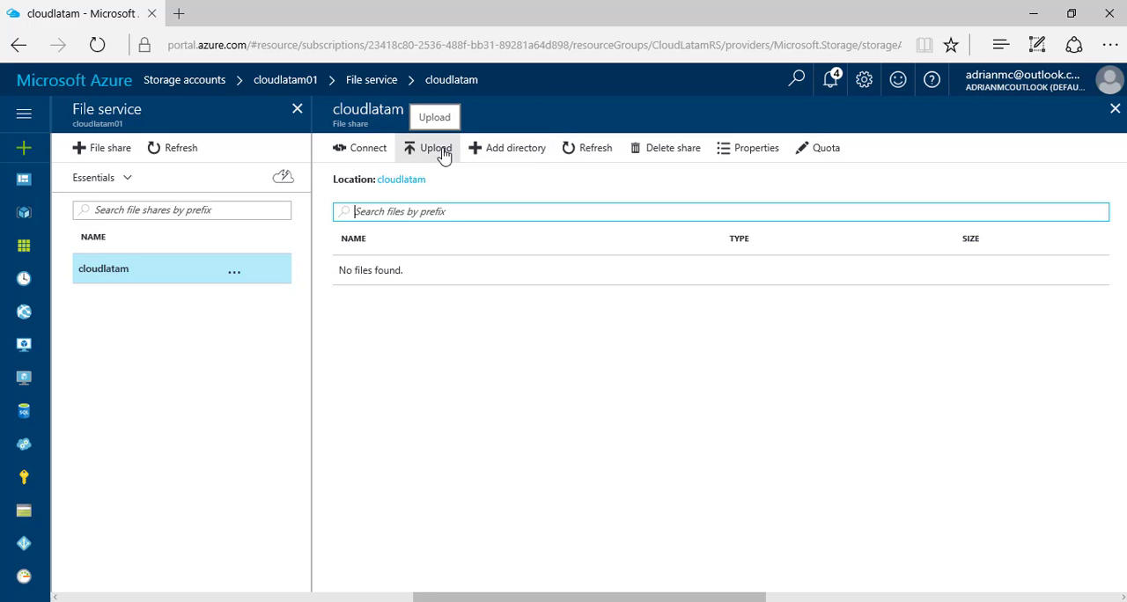
{"action": "left_click", "coordinate": [478, 152]}
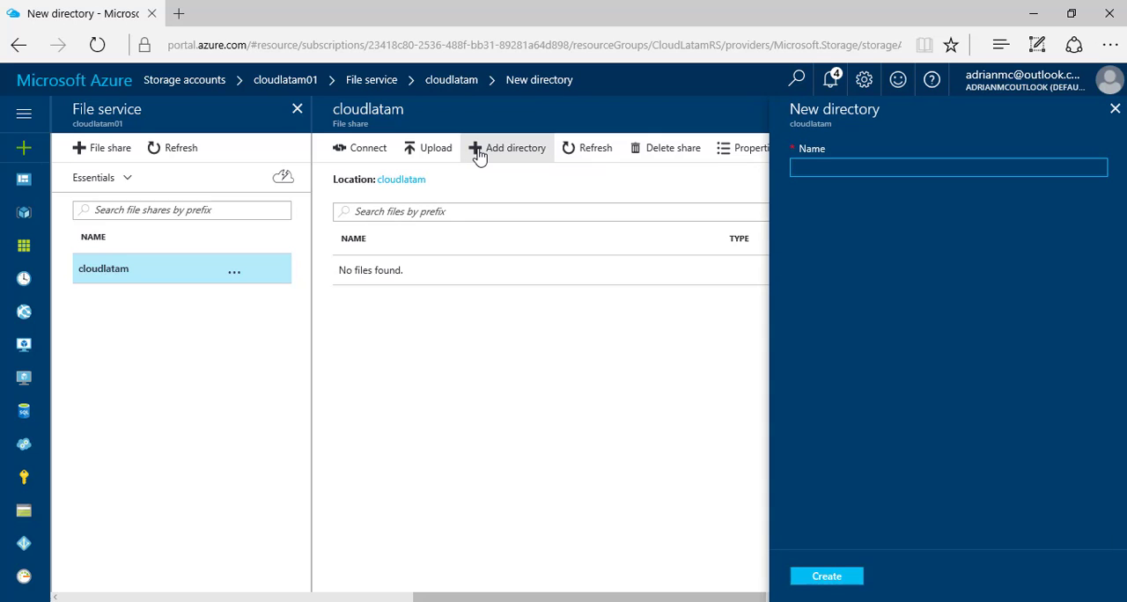
{"action": "type", "text": "Files"}
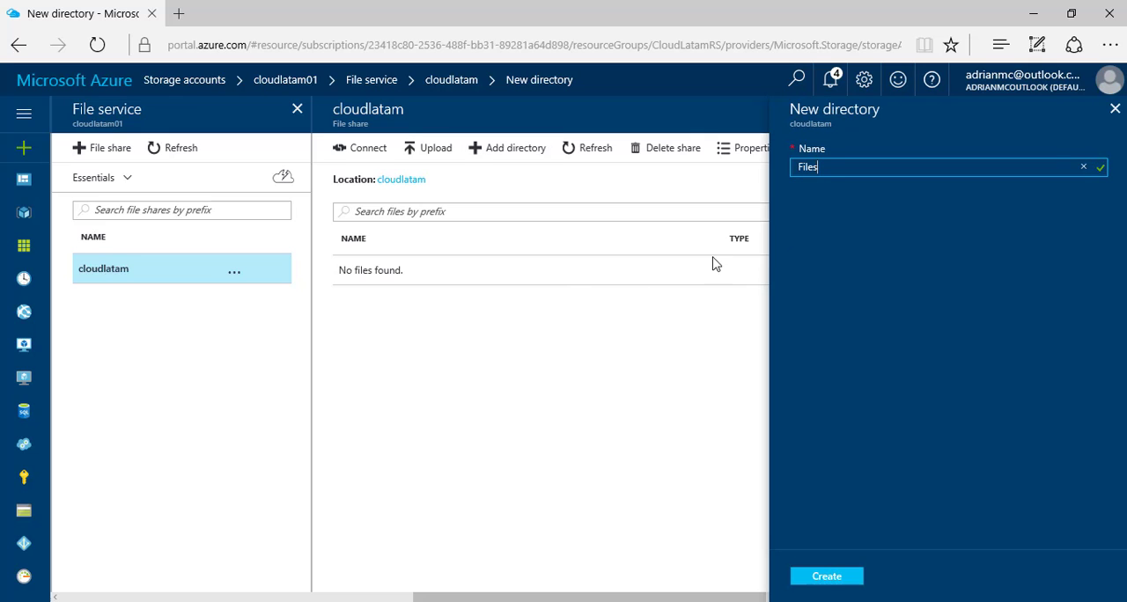
{"action": "left_click", "coordinate": [826, 578]}
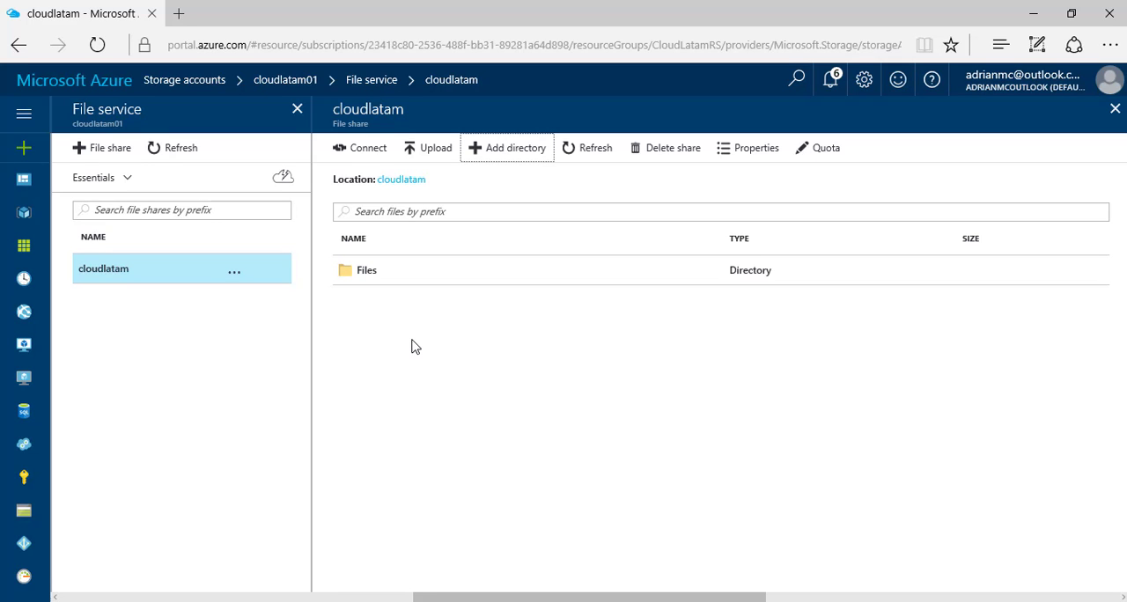
Get the share's Windows connection command and run it with the storage account key in the server's Command Prompt, mapping cloudlatam as drive O:
{"action": "left_click", "coordinate": [360, 148]}
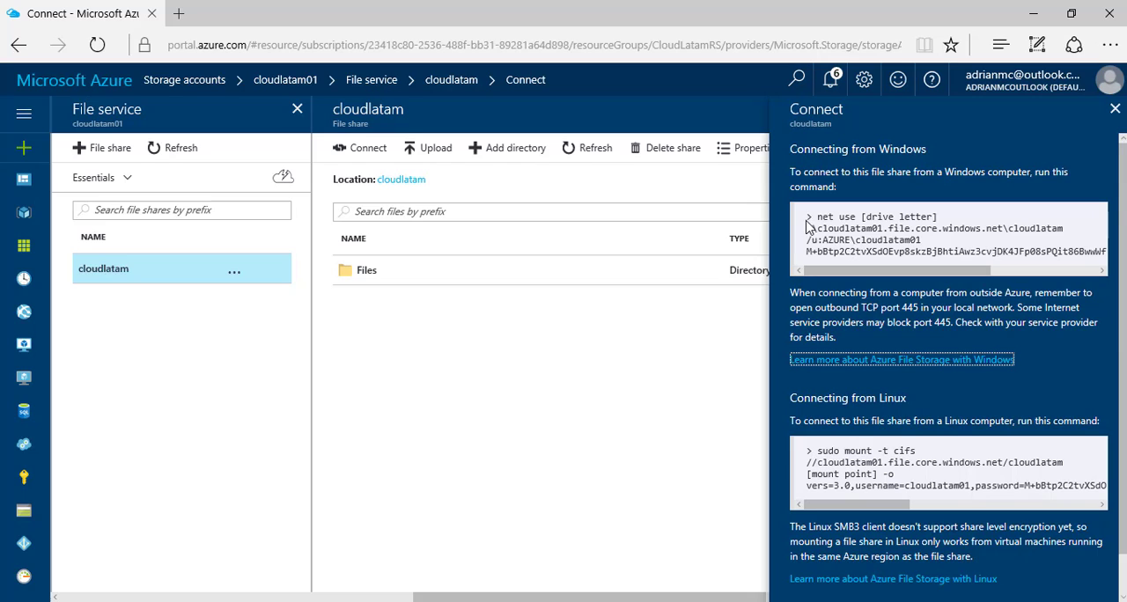
{"action": "left_click_drag", "start_coordinate": [806, 217], "coordinate": [898, 261]}
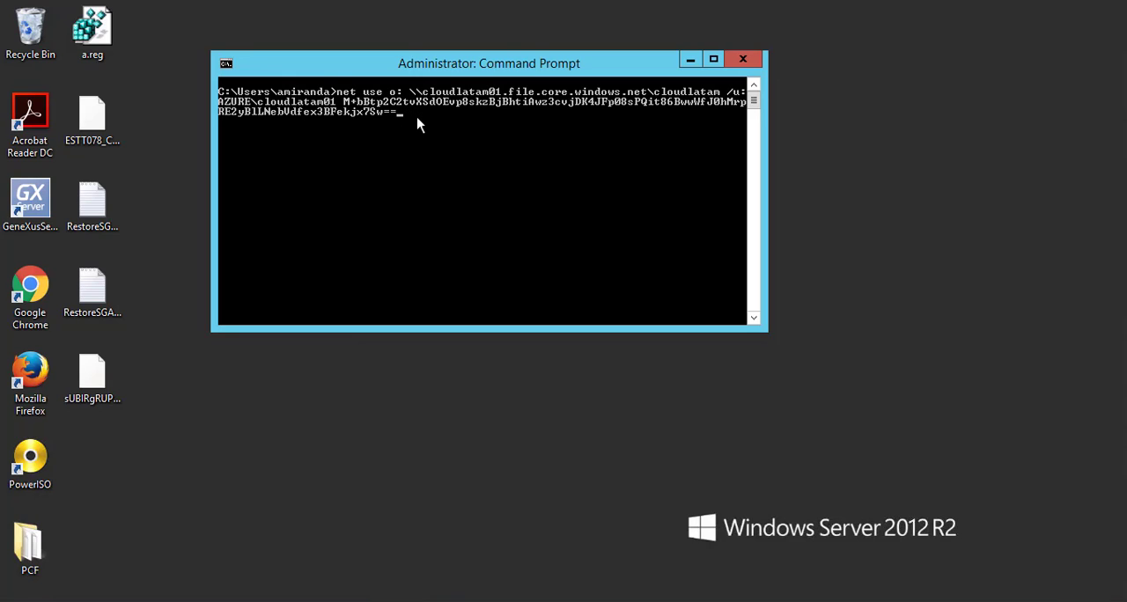
{"action": "key", "text": "Return"}
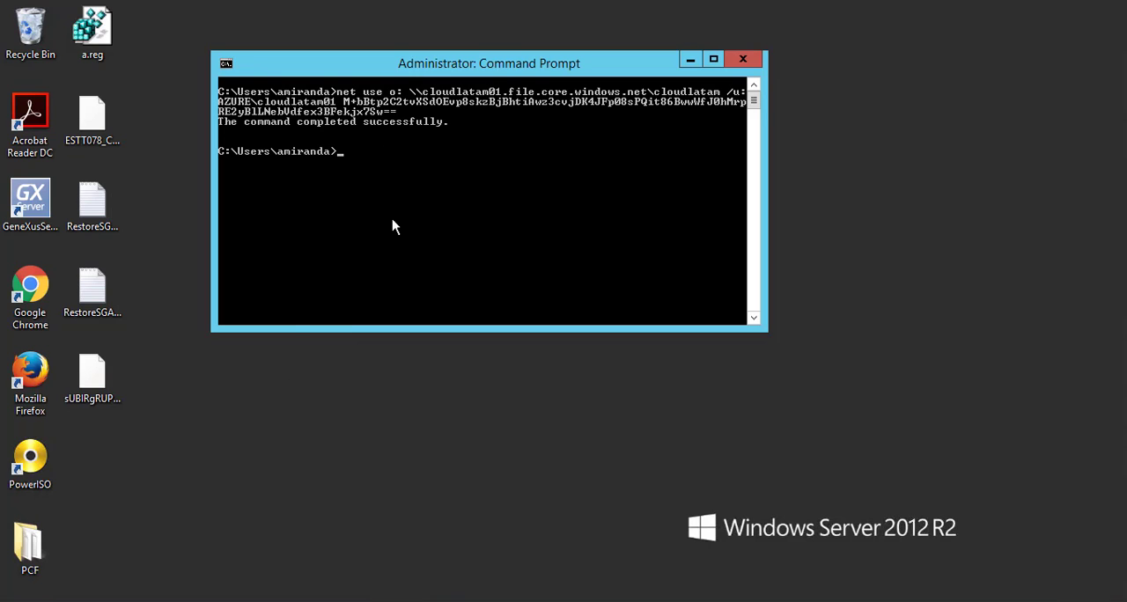
Browse to the mapped cloudlatam (O:) drive in File Explorer and open its Files folder
{"action": "key", "text": "super+e"}
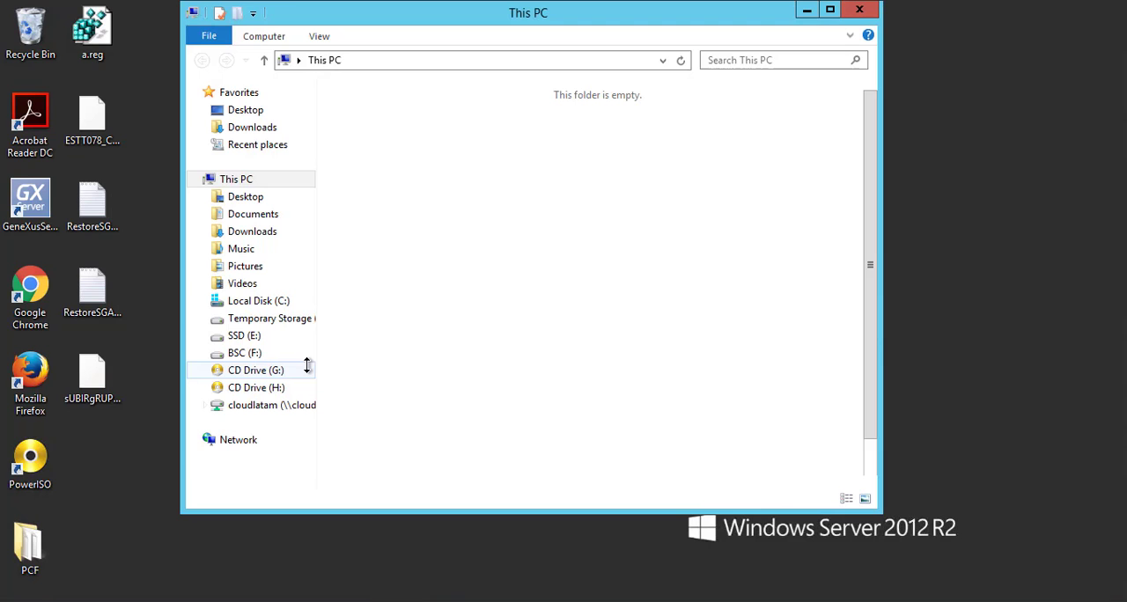
{"action": "left_click", "coordinate": [248, 410]}
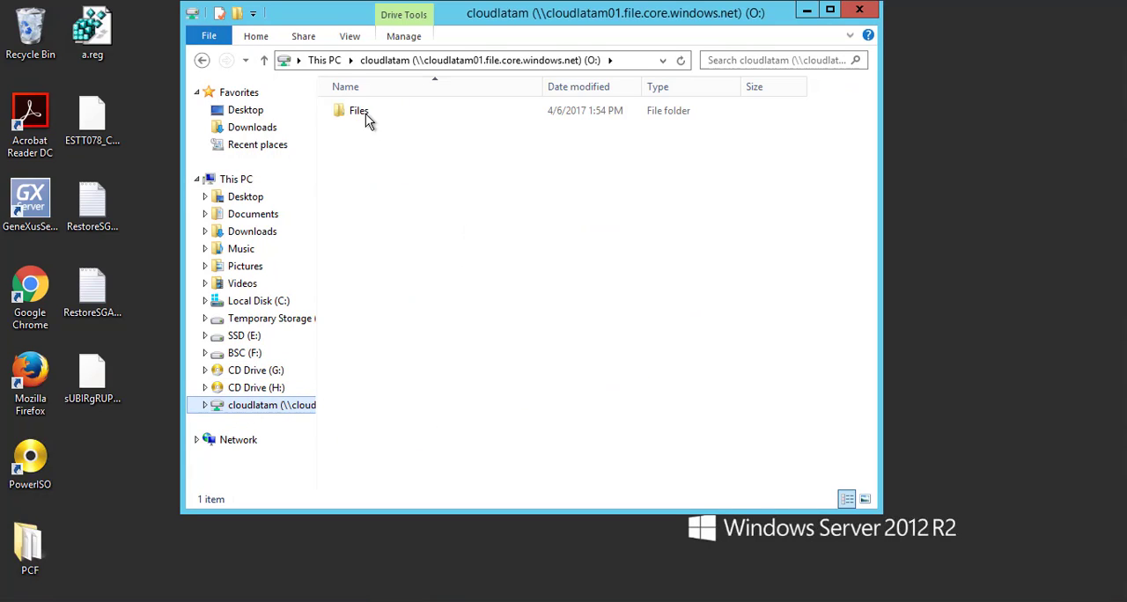
{"action": "left_click", "coordinate": [354, 111]}
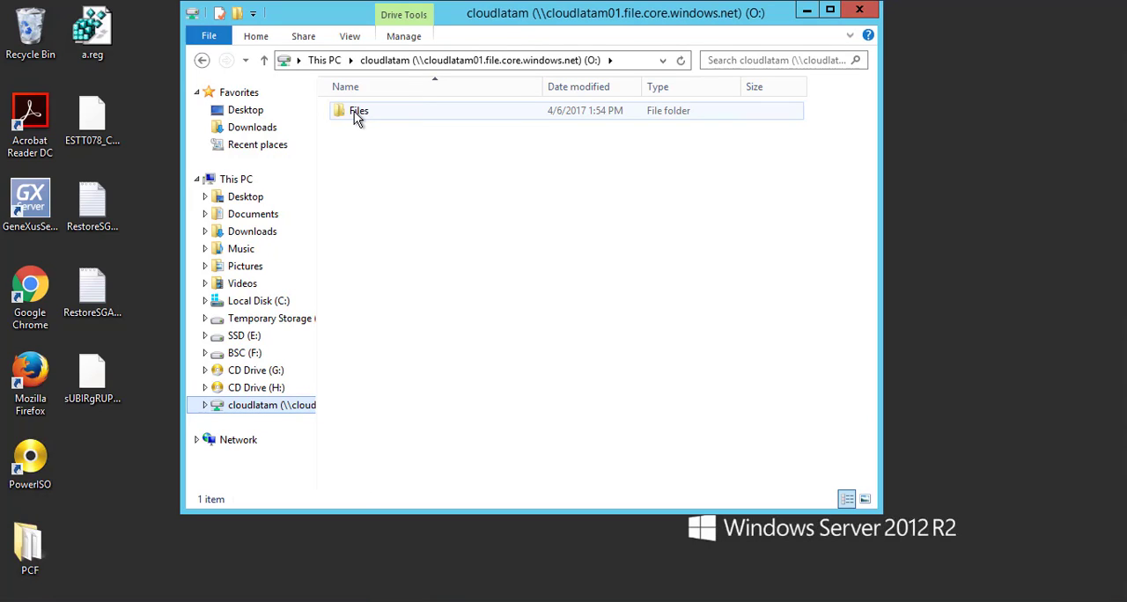
{"action": "left_click", "coordinate": [354, 111]}
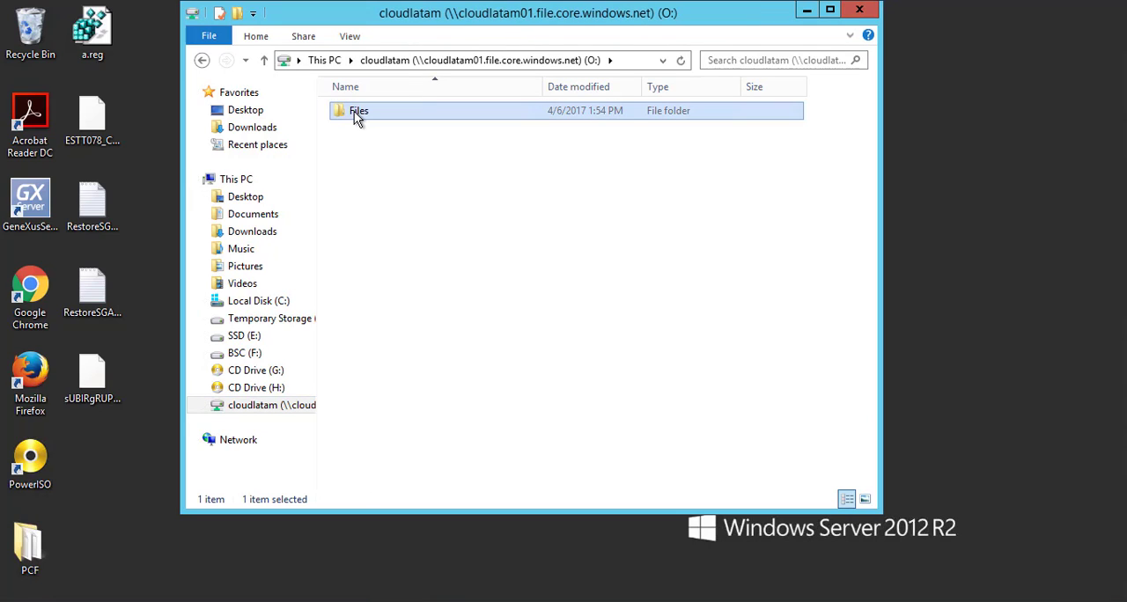
{"action": "double_click", "coordinate": [350, 116]}
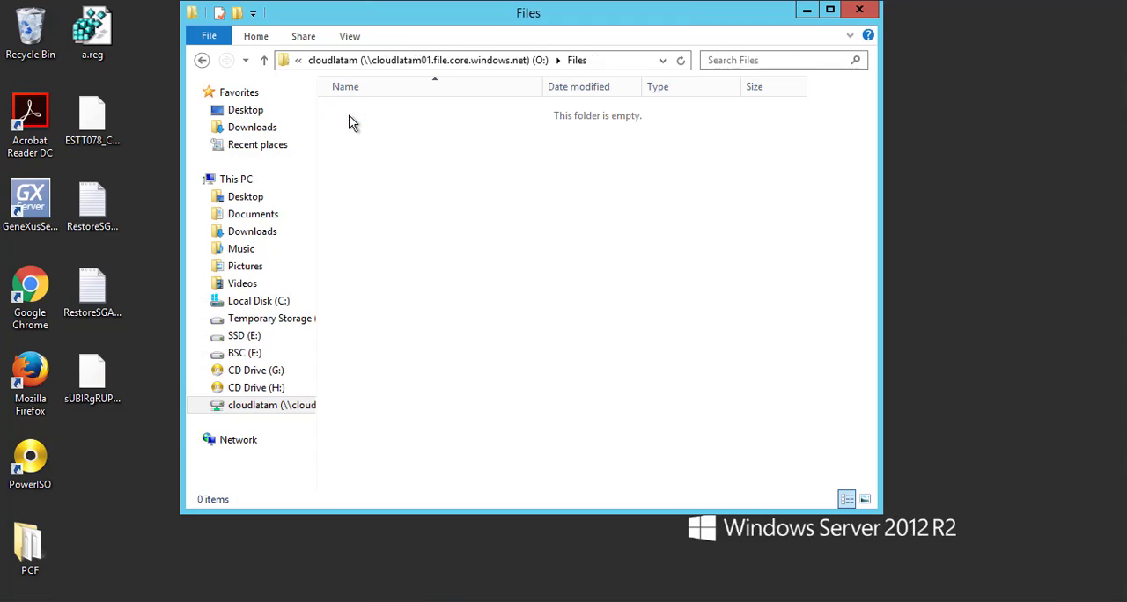
Create a new text document named demo.txt in the Files folder of the mapped drive
{"action": "right_click", "coordinate": [468, 186]}
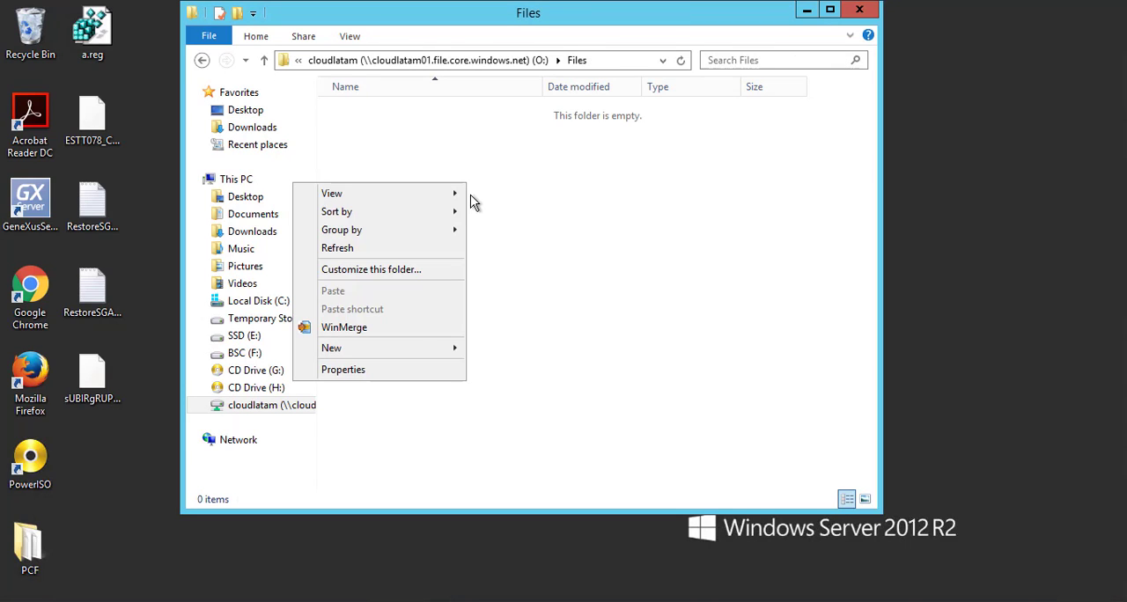
{"action": "mouse_move", "coordinate": [401, 356]}
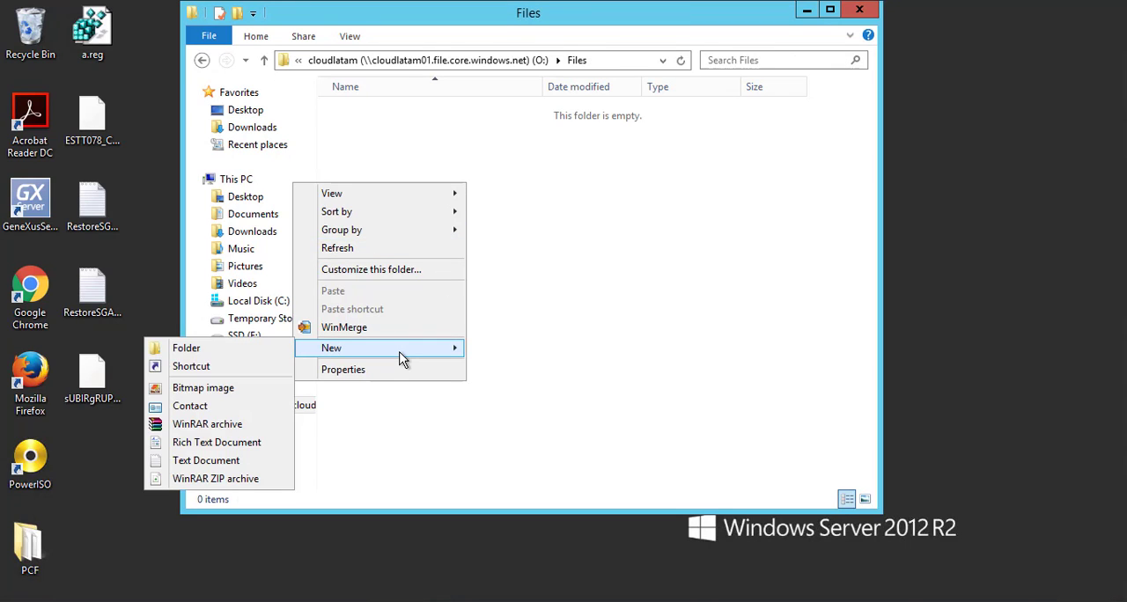
{"action": "left_click", "coordinate": [205, 461]}
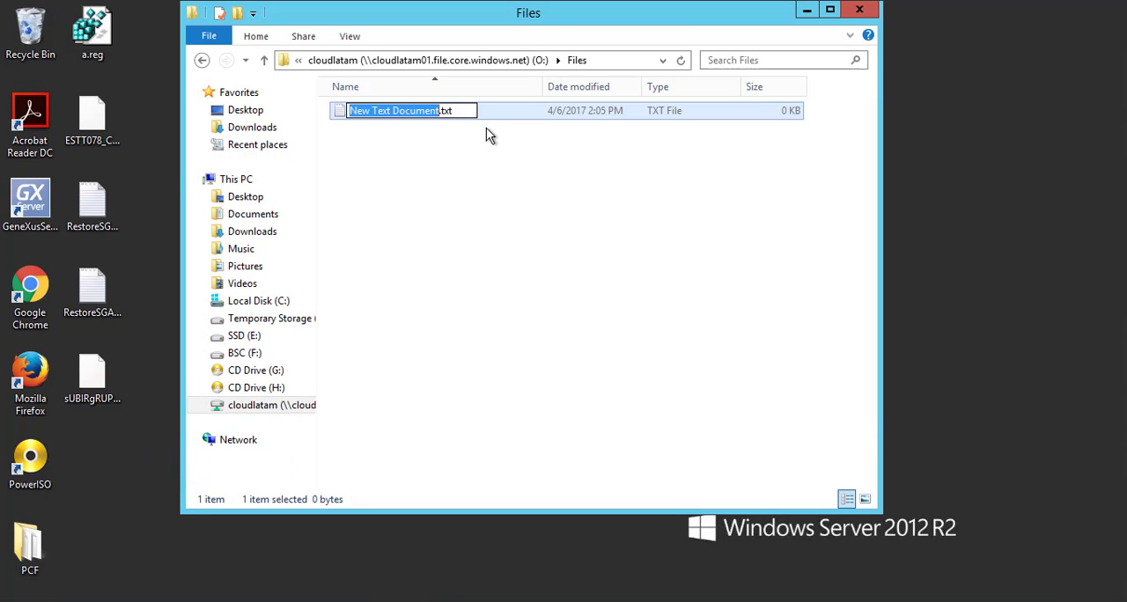
{"action": "type", "text": "demo"}
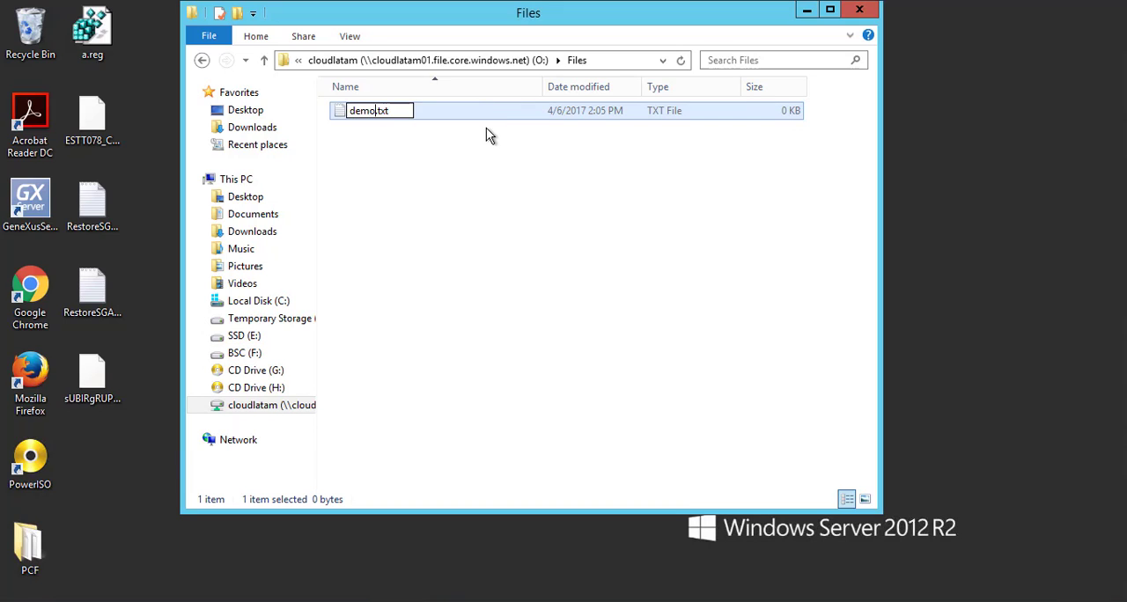
{"action": "key", "text": "Return"}
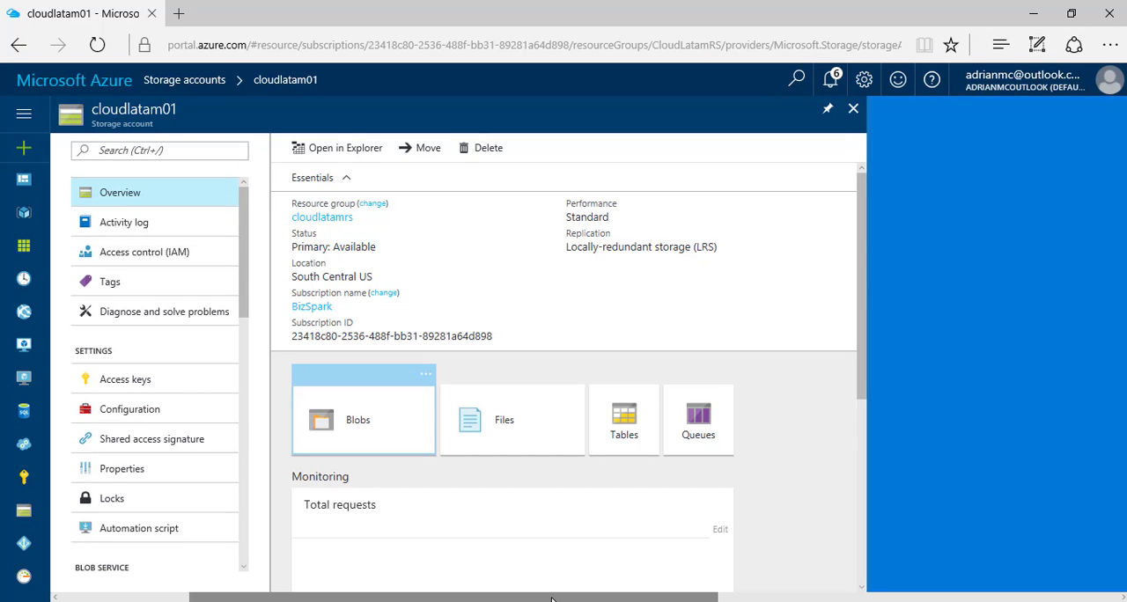
Switch to the Azure portal and view the contents of the Files directory in the cloudlatam file share
{"action": "left_click", "coordinate": [526, 421]}
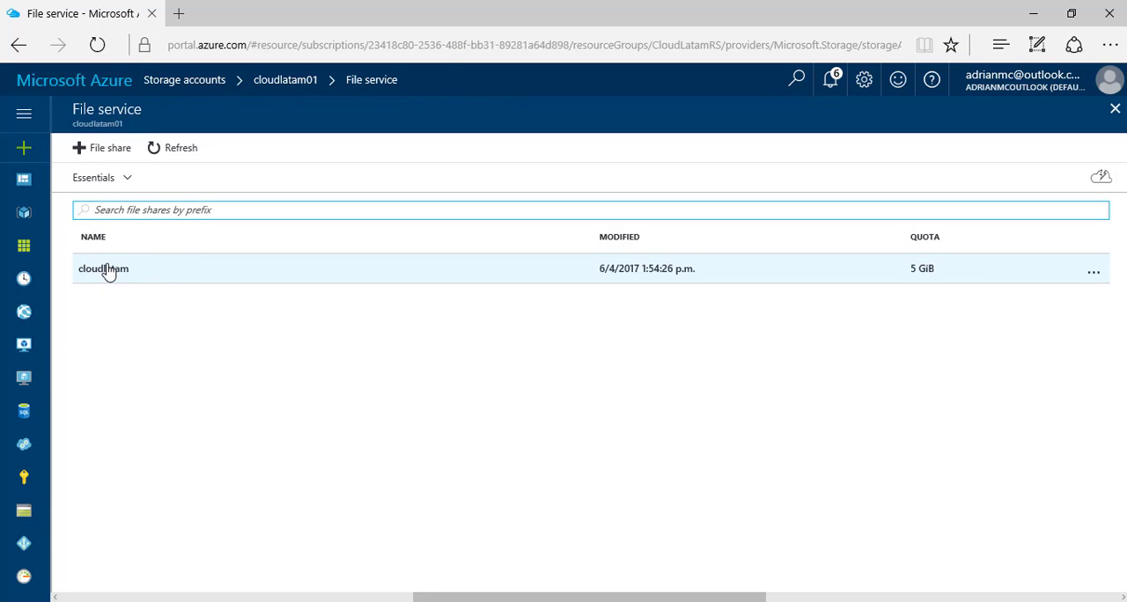
{"action": "left_click", "coordinate": [97, 275]}
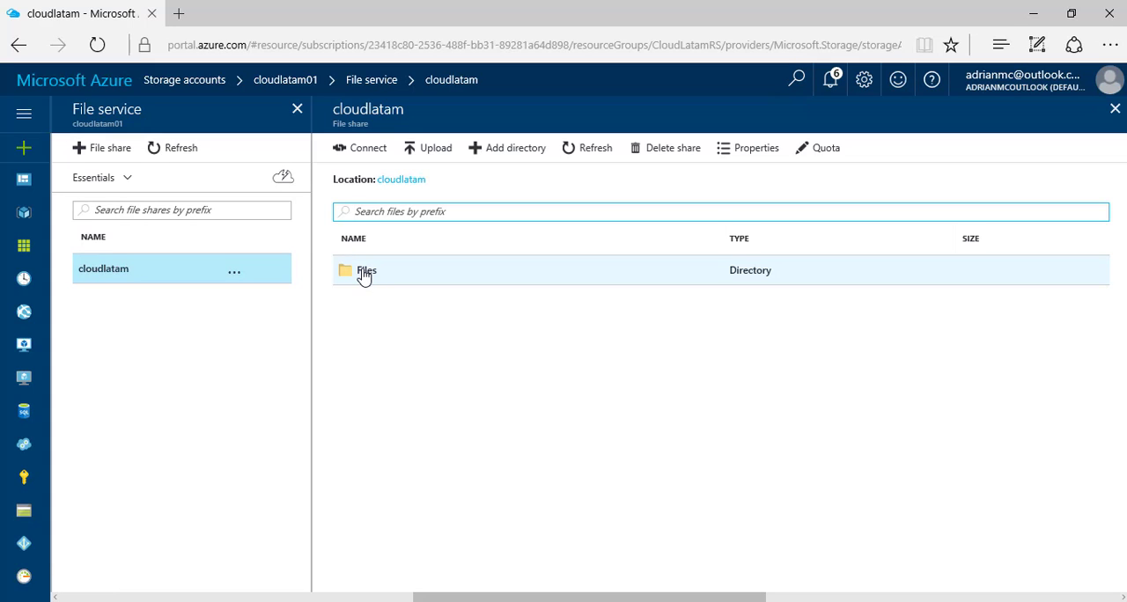
{"action": "left_click", "coordinate": [364, 275]}
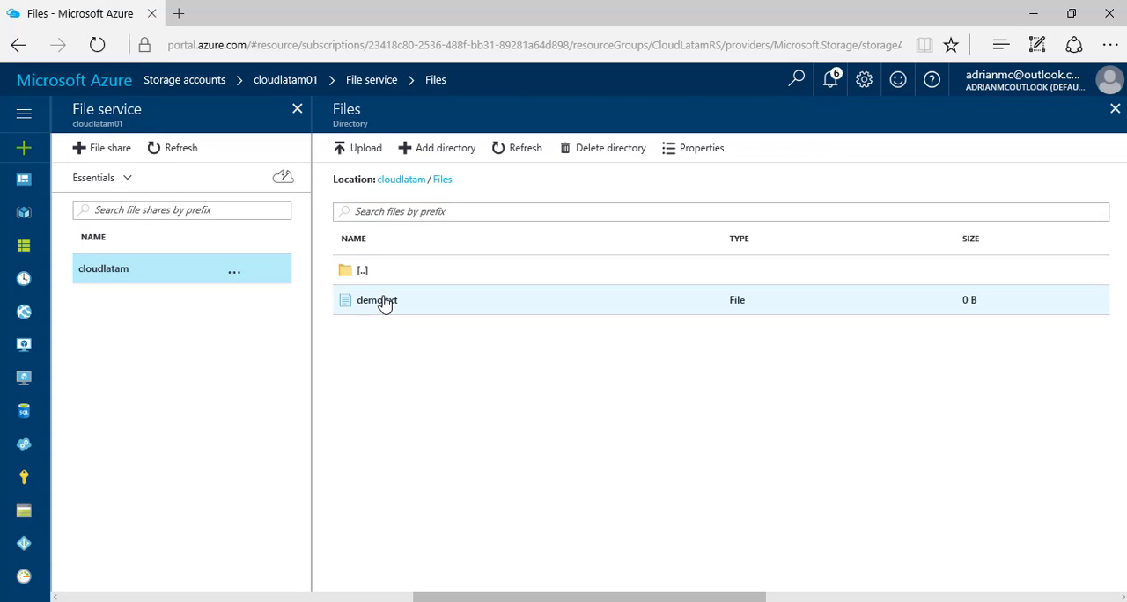